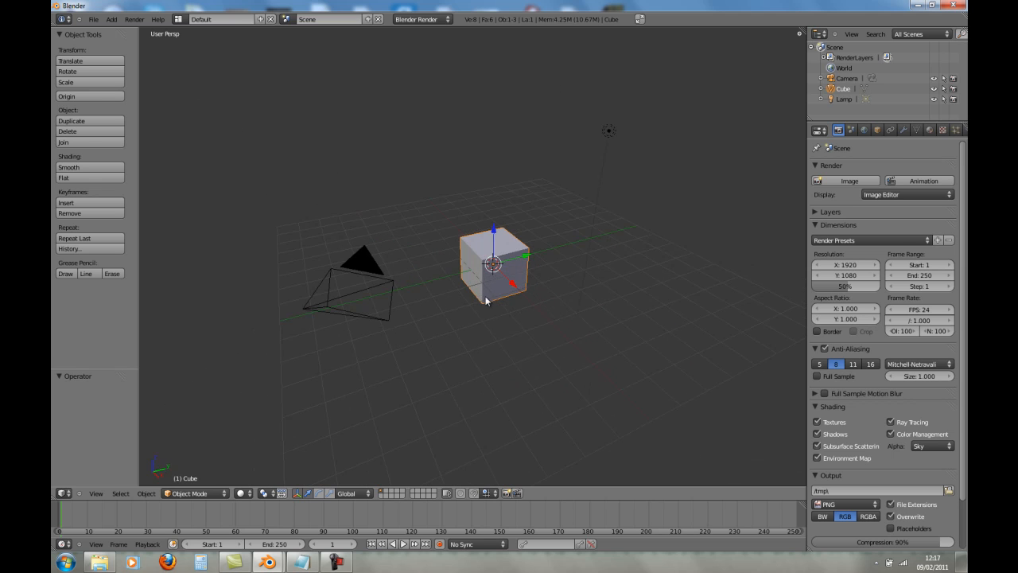
Delete the default cube and add a mesh circle with 16 vertices at the scene's centre
key(x)
click(482, 295)
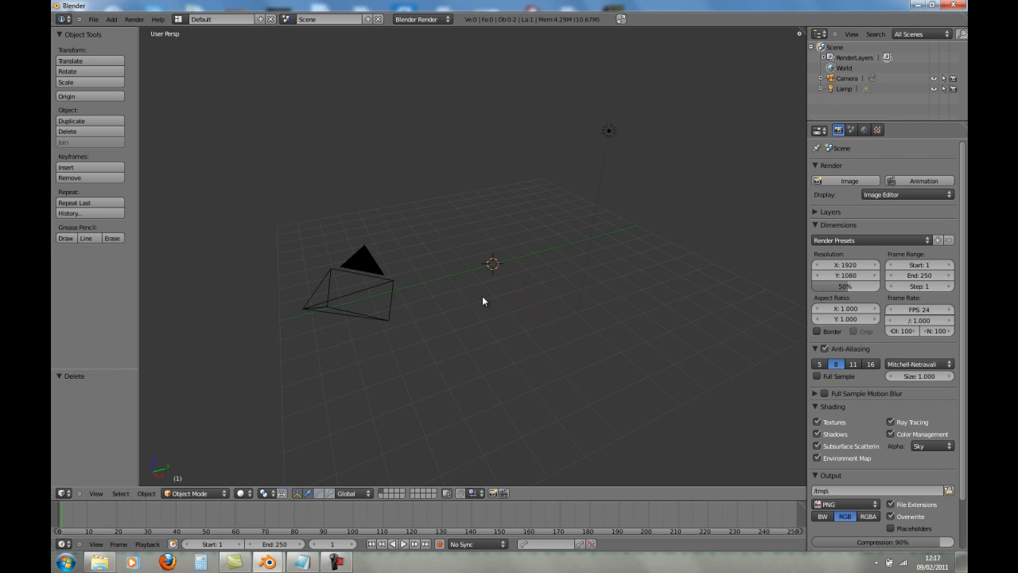
key(space)
key(shift+a)
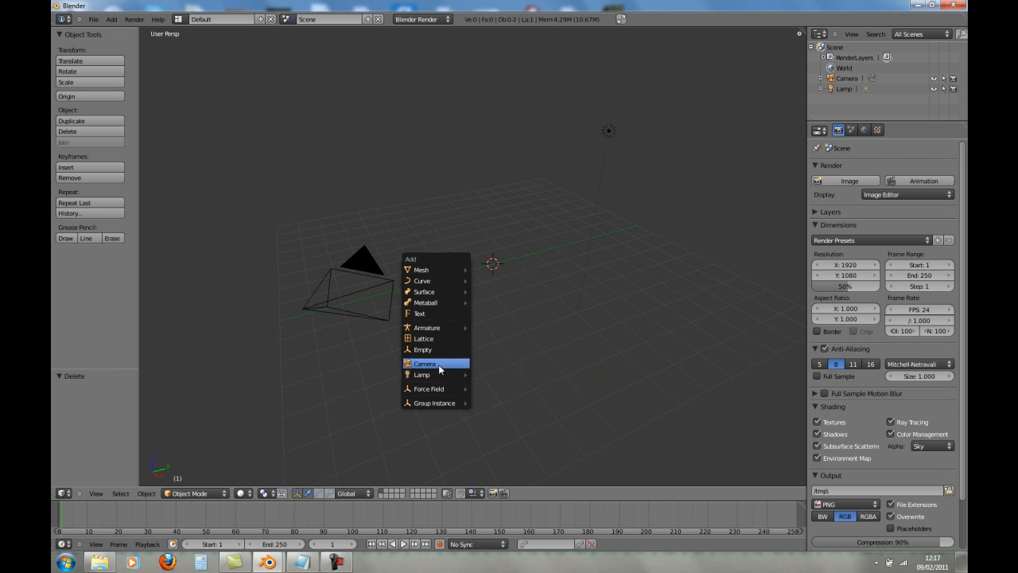
mouse_move(441, 274)
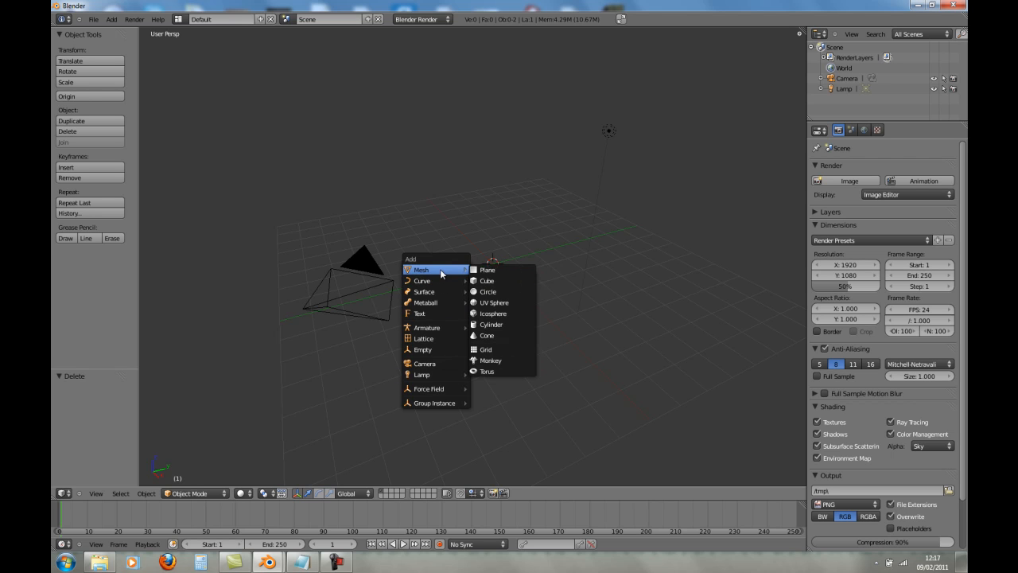
click(488, 293)
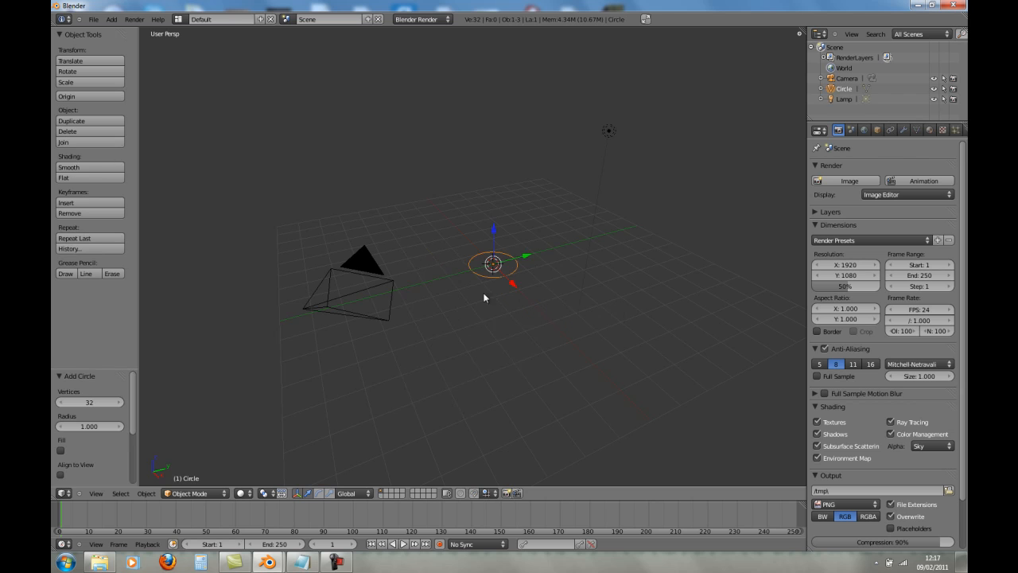
click(110, 401)
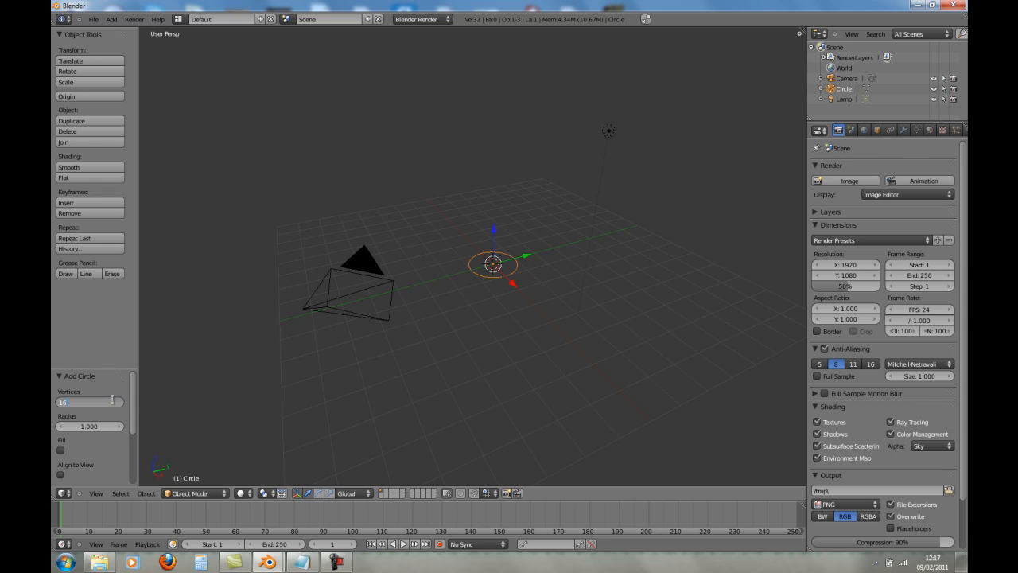
key(Return)
Show the circle in the right orthographic view and put it into Edit Mode
scroll(485, 318, up, 4)
shift+middle_drag(566, 239, 500, 251)
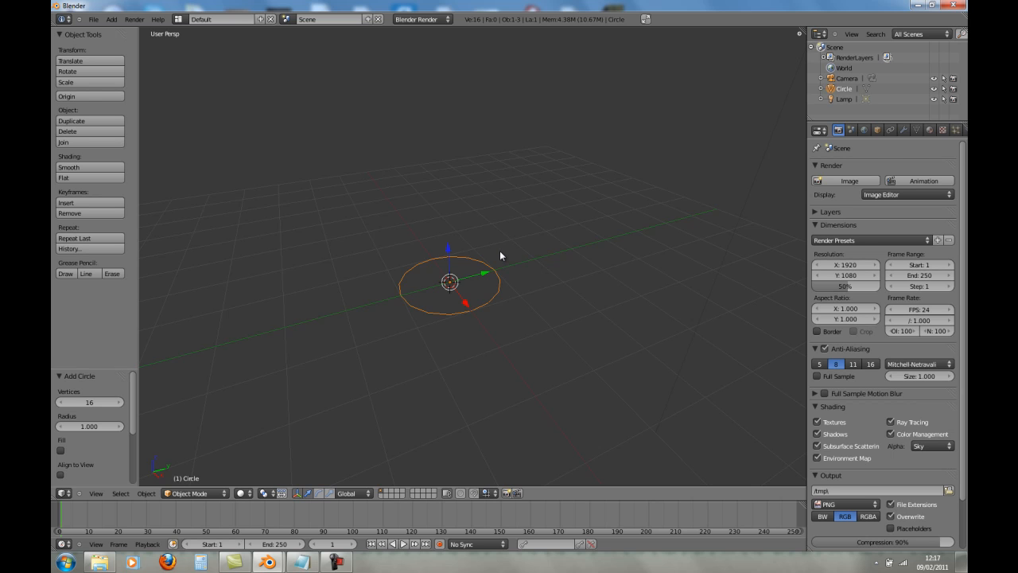
key(KP_3)
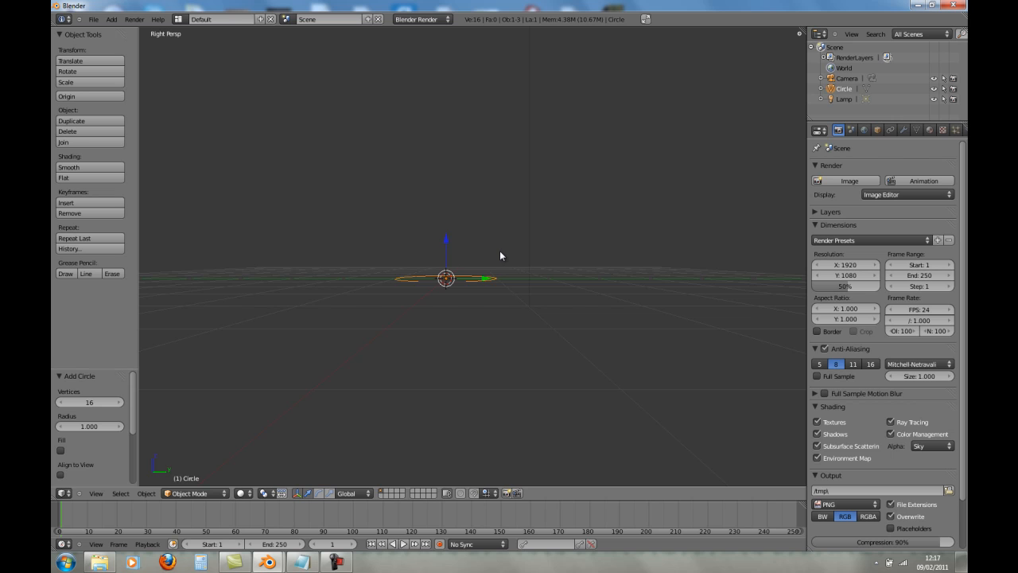
shift+middle_drag(452, 248, 500, 253)
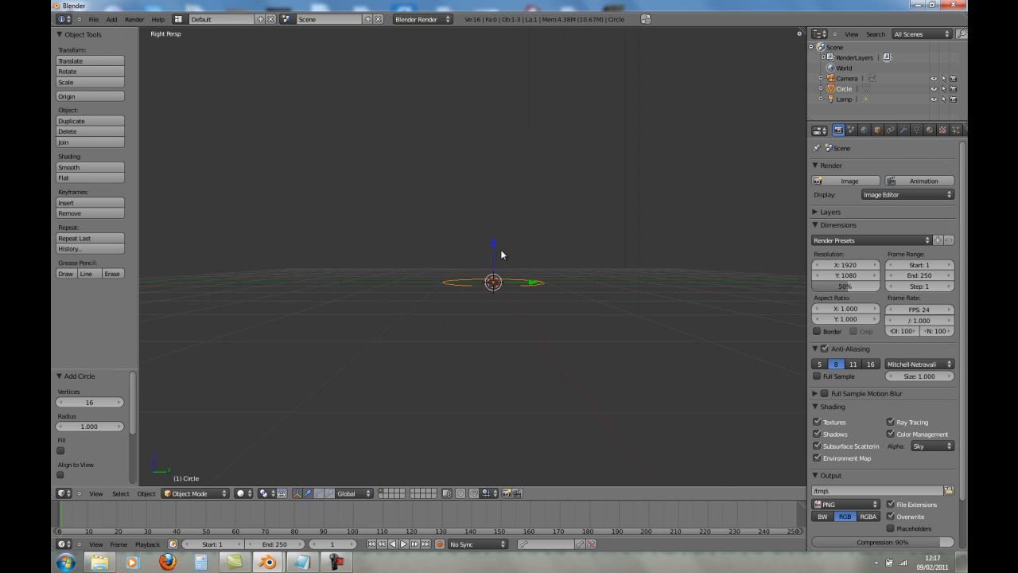
key(KP_5)
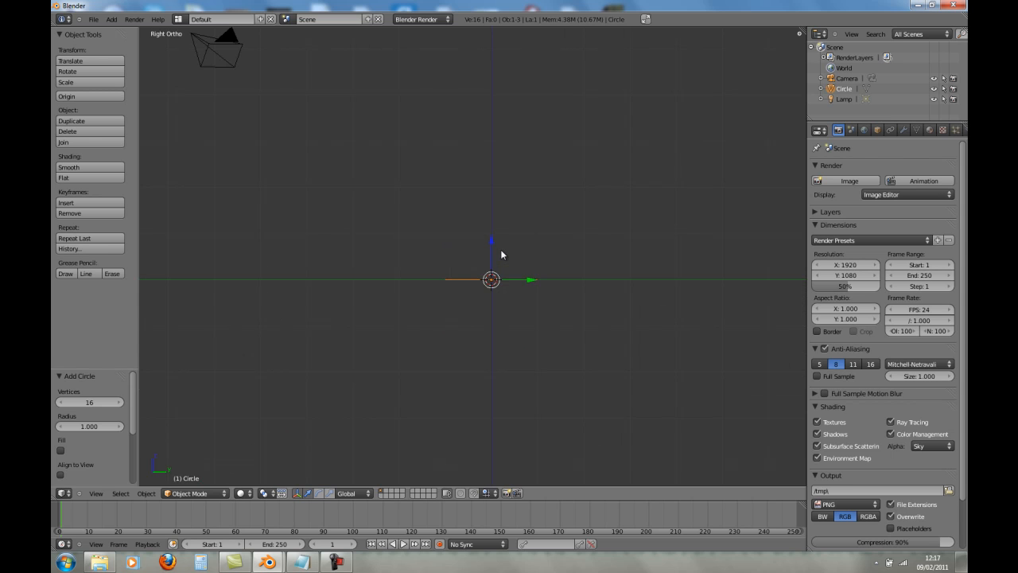
scroll(510, 239, up, 3)
shift+middle_drag(502, 250, 468, 241)
scroll(447, 208, up, 3)
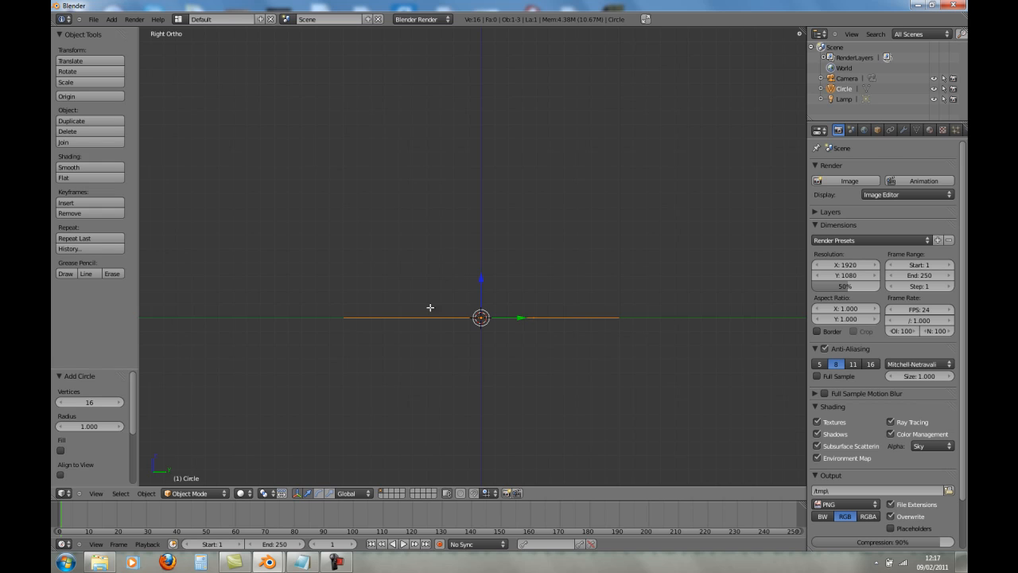
key(Tab)
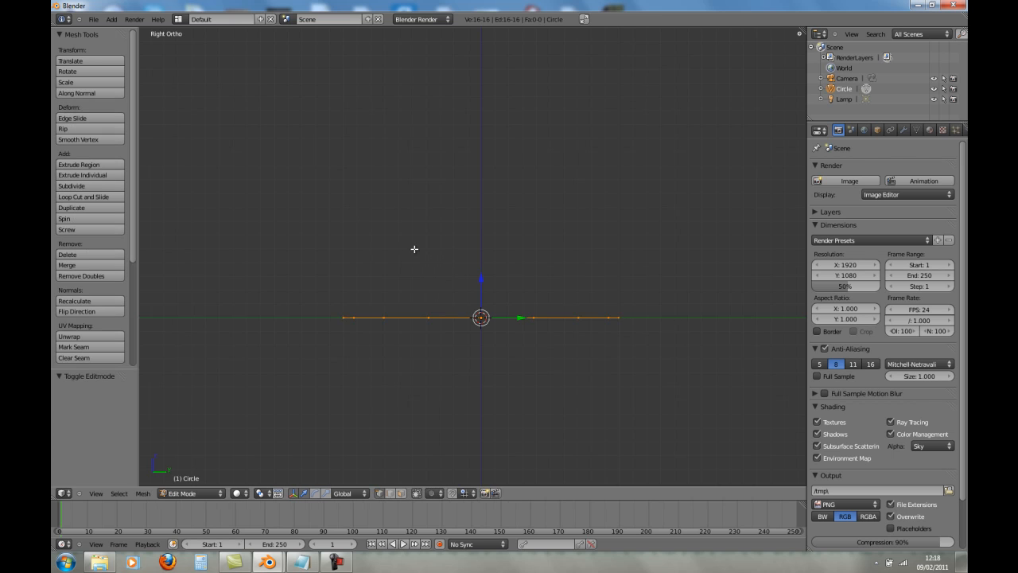
Extrude the circle up along Z by about 0.071 and scale the new loop to about 0.936
shift+middle_drag(415, 249, 423, 361)
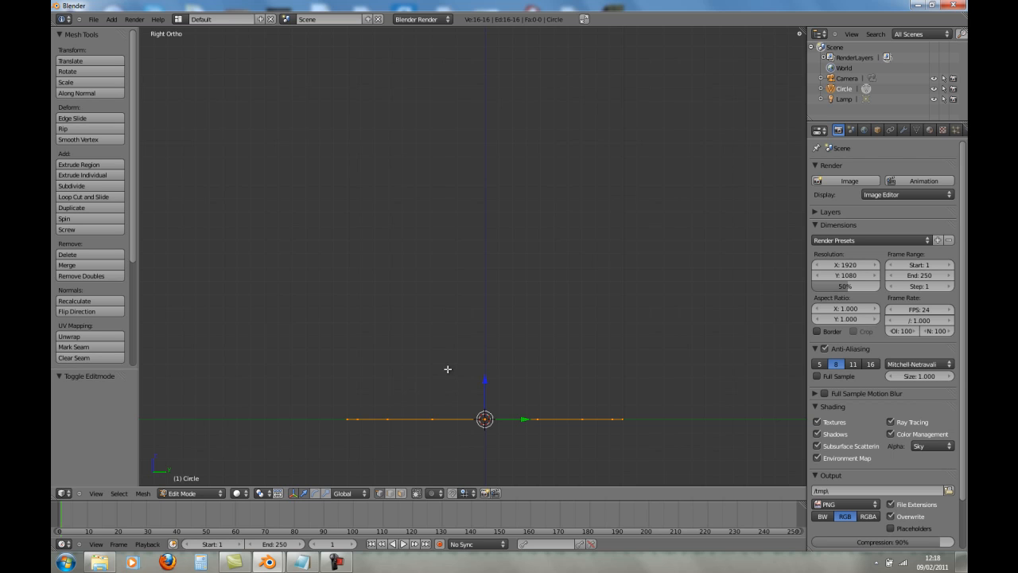
key(e)
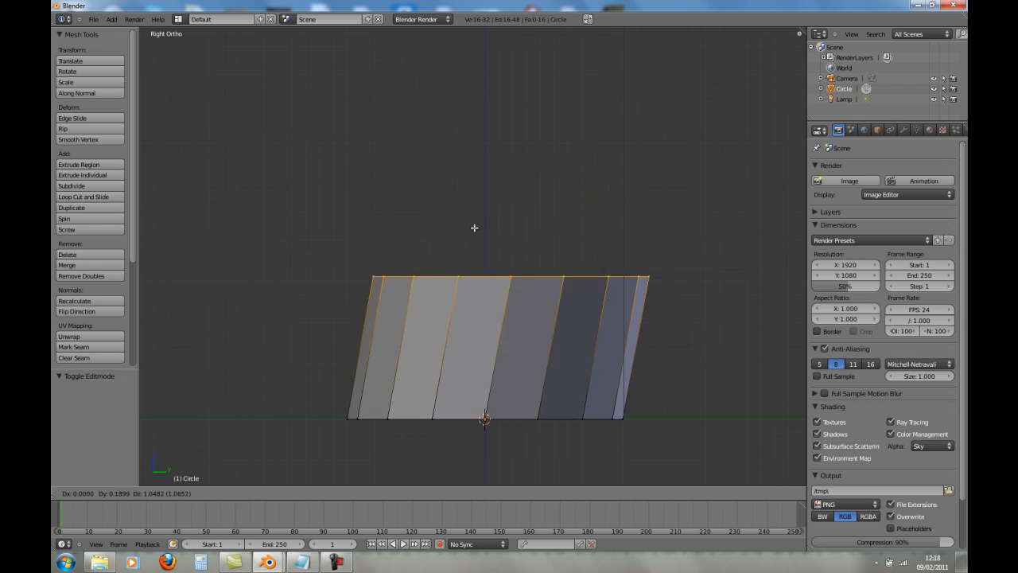
key(z)
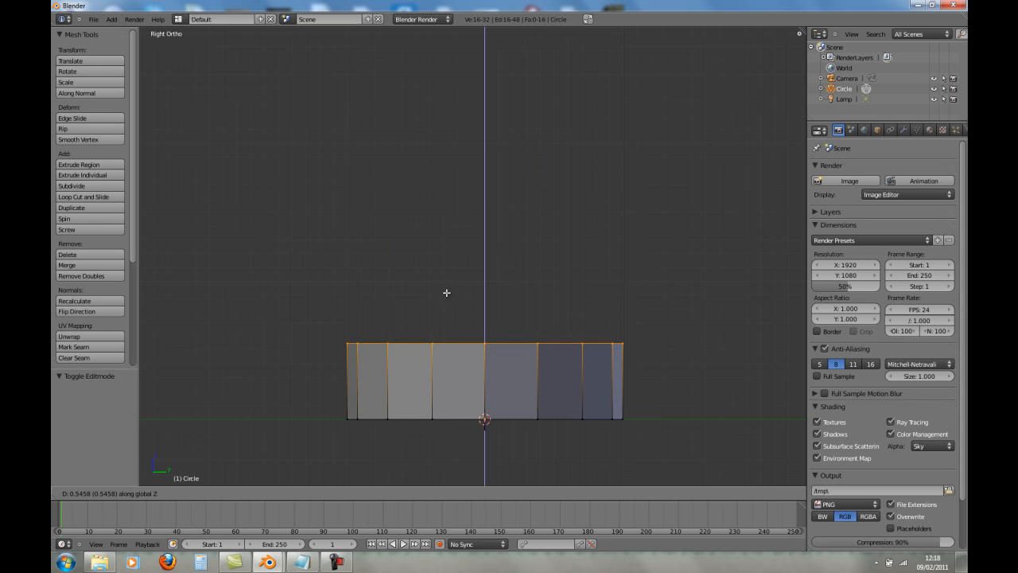
click(448, 358)
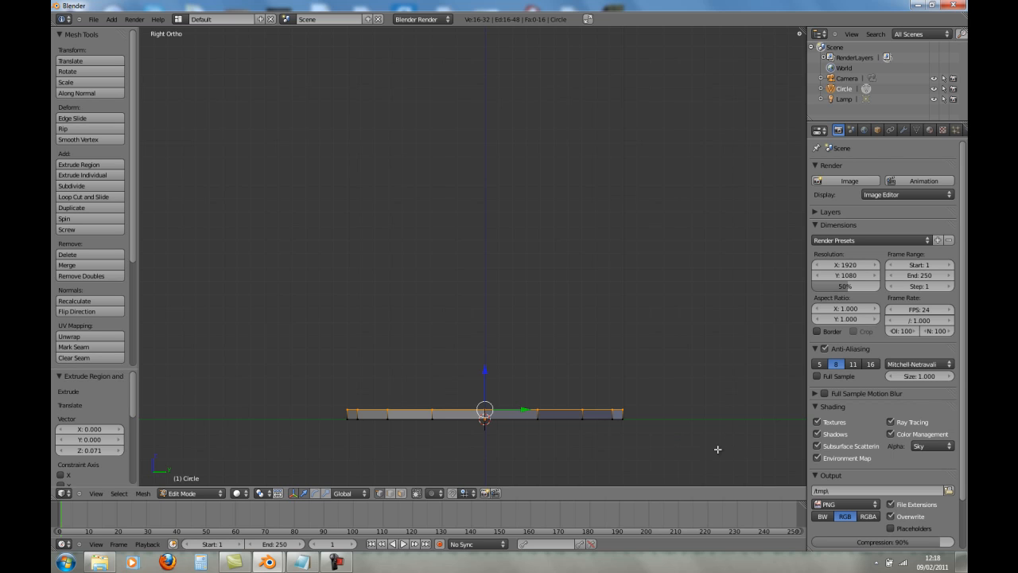
key(s)
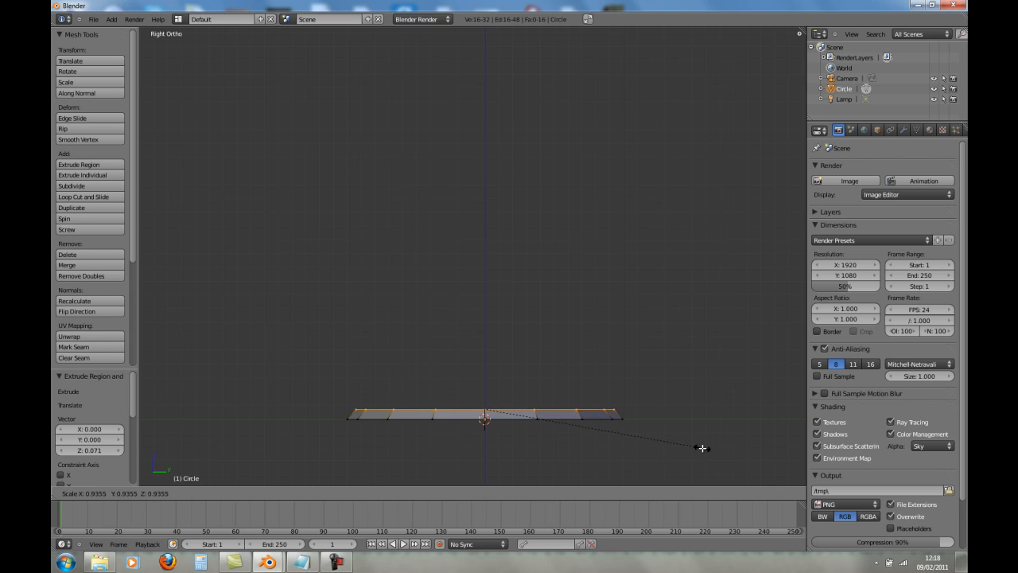
click(702, 448)
Extrude the base's upper loop about 0.067 along Z and scale it inward to about 0.192
middle_drag(468, 390, 417, 356)
key(KP_3)
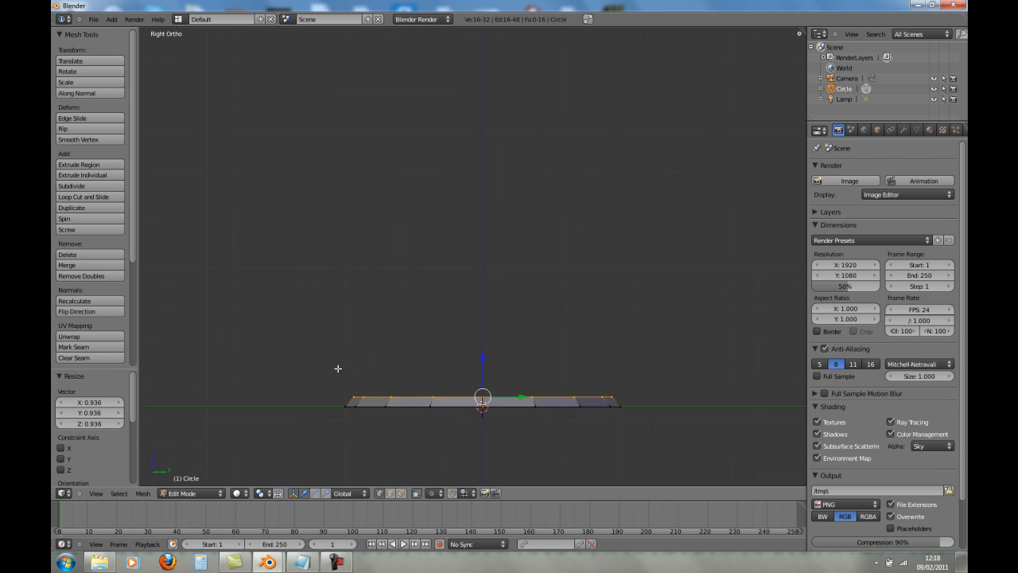
shift+middle_drag(544, 403, 525, 358)
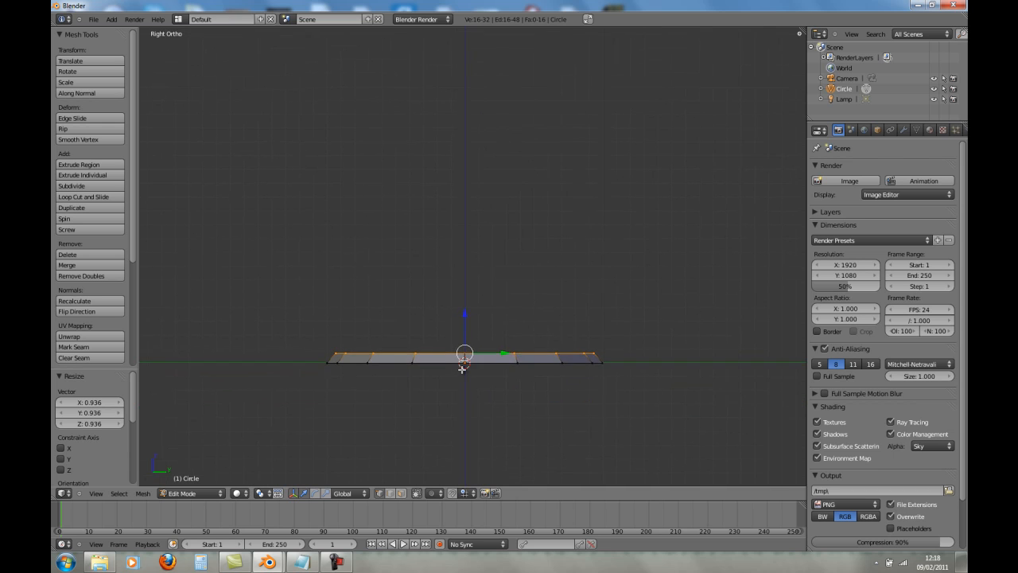
shift+middle_drag(462, 368, 450, 365)
key(e)
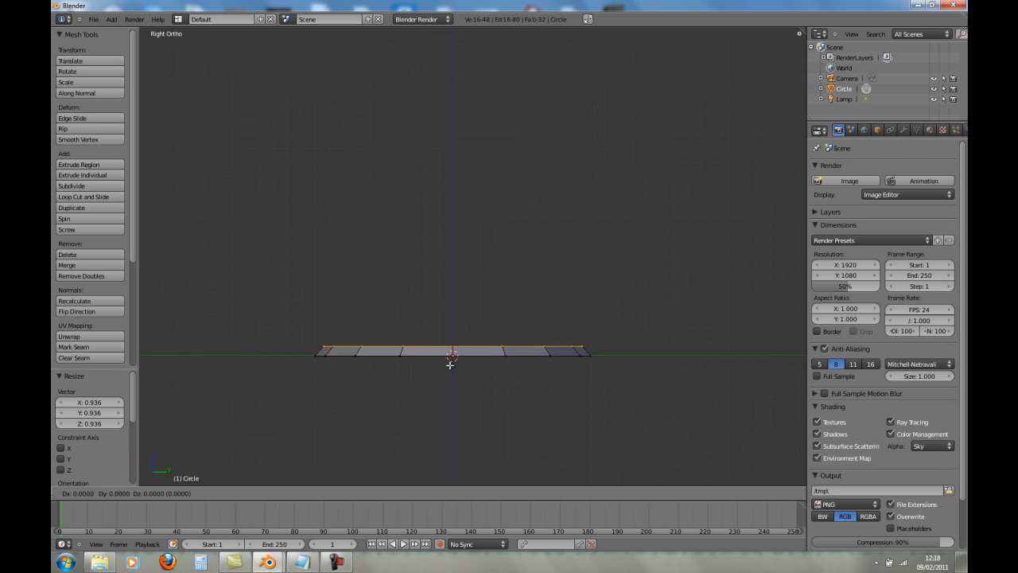
key(z)
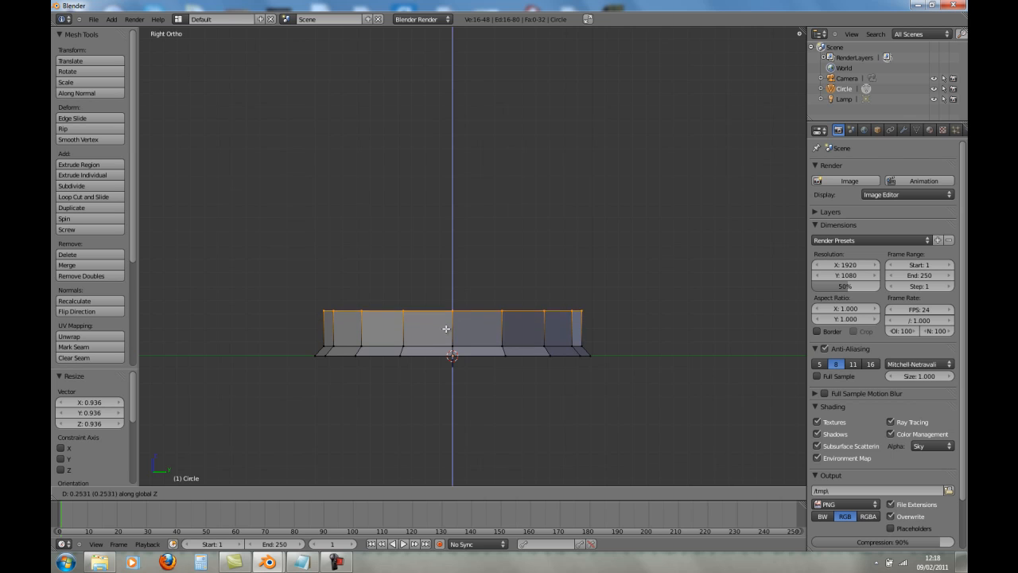
click(449, 355)
key(s)
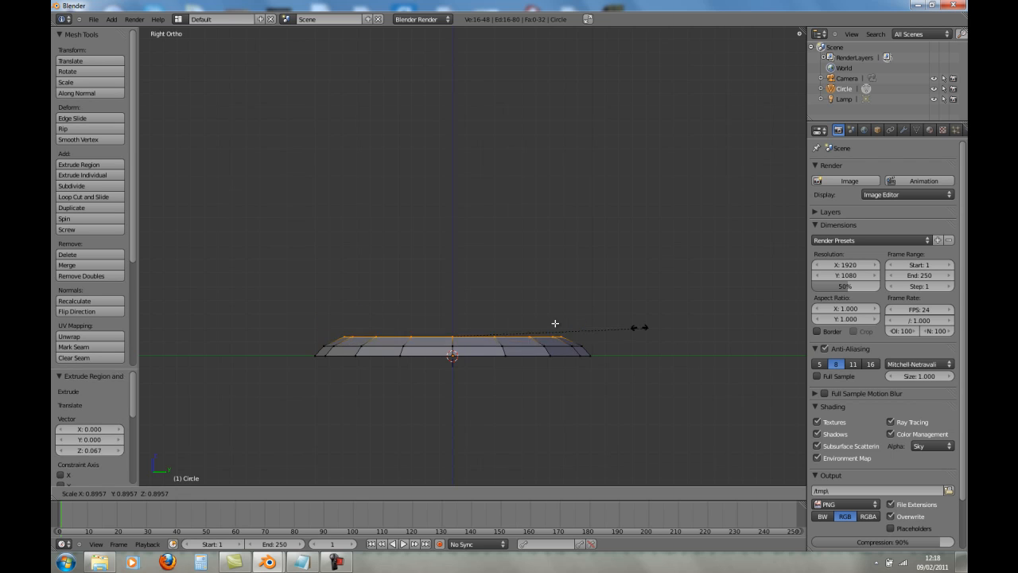
click(495, 321)
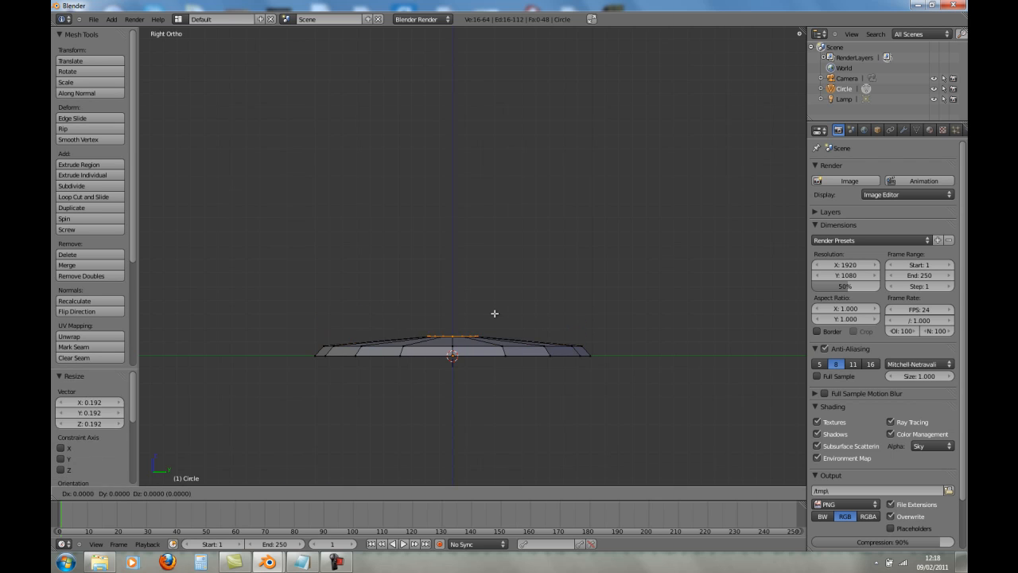
Extrude the narrow loop about 0.099 up along Z and scale it to about 0.672 to start the stem
key(e)
key(z)
click(495, 308)
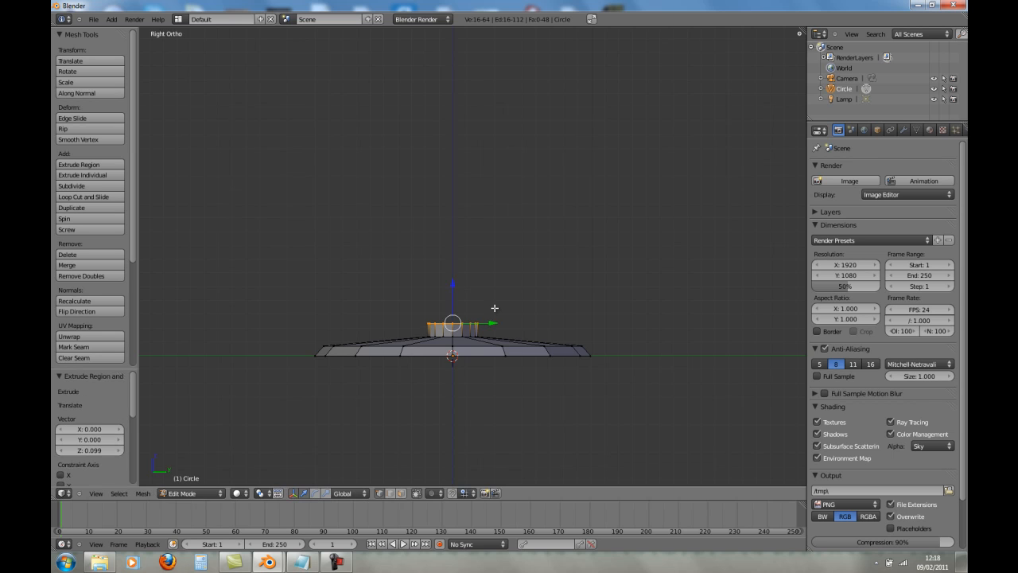
key(s)
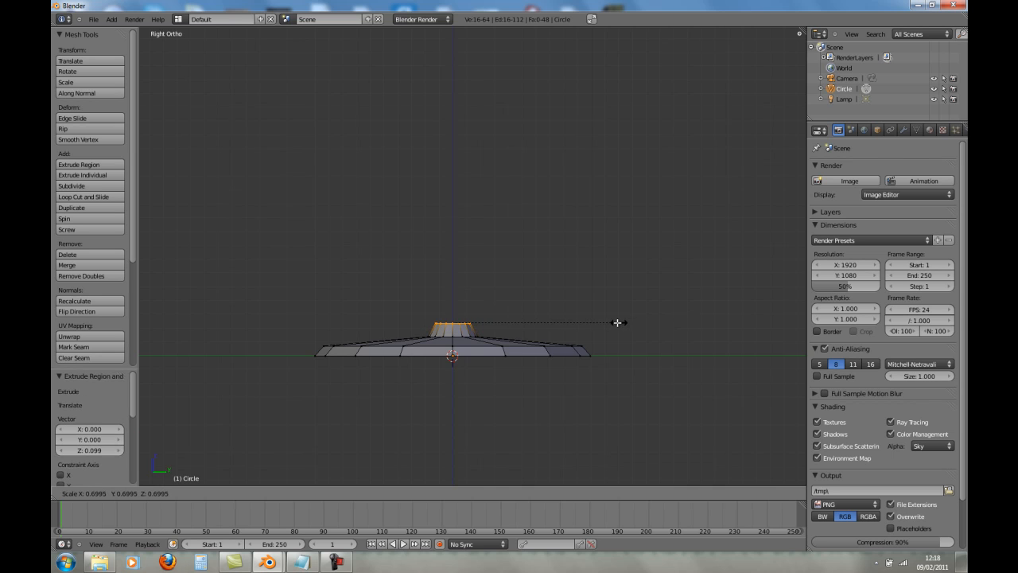
click(613, 322)
Extrude the lower stem section about 0.463 up along Z and taper its upper loop to about 0.62
key(e)
key(z)
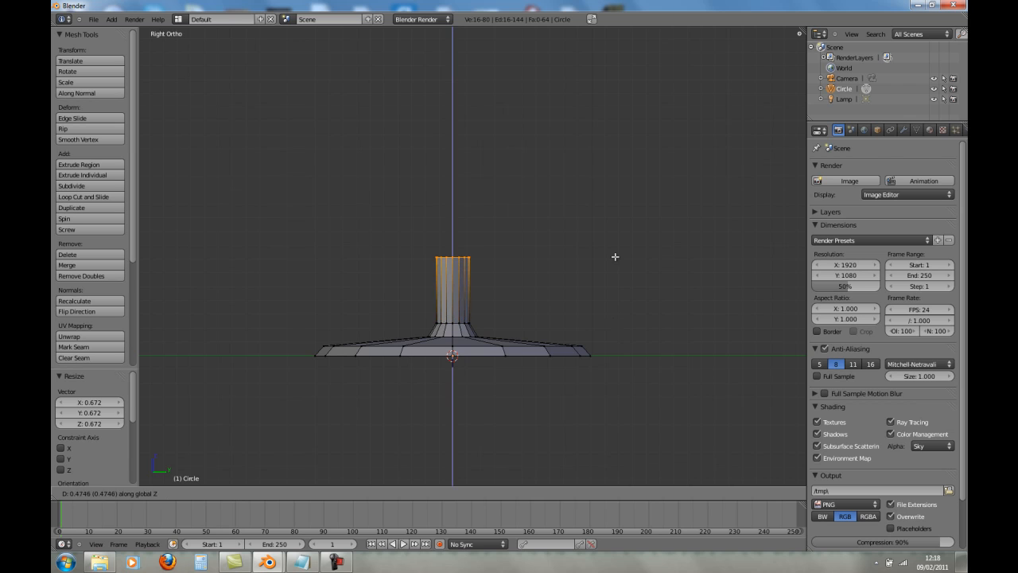
click(617, 260)
key(s)
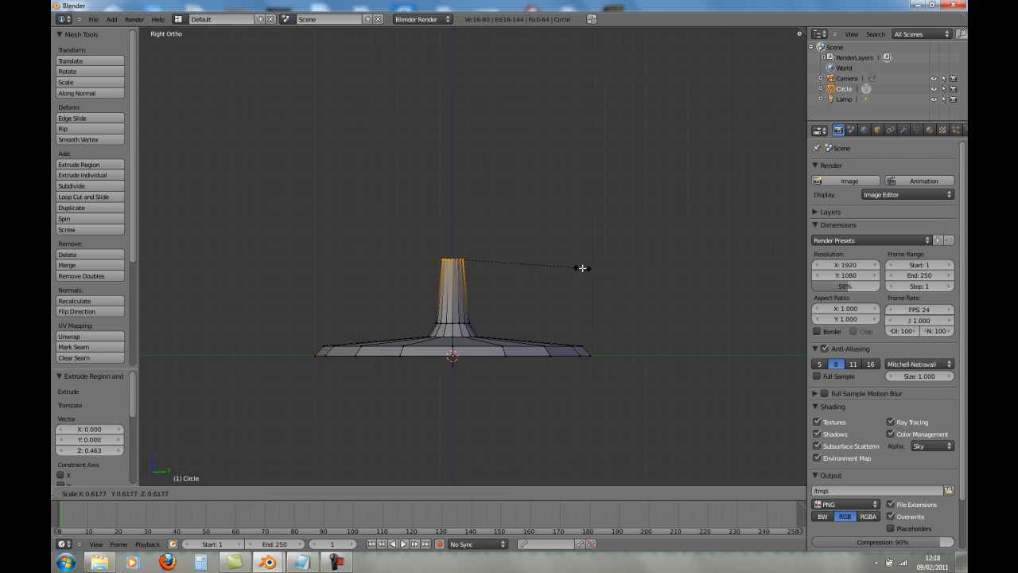
click(581, 266)
Extrude another stem section up along Z and taper its upper loop to about 0.688
key(e)
key(z)
click(615, 195)
key(s)
click(598, 197)
Extrude the uppermost stem loop about 0.617 up along Z without tapering it
key(e)
key(z)
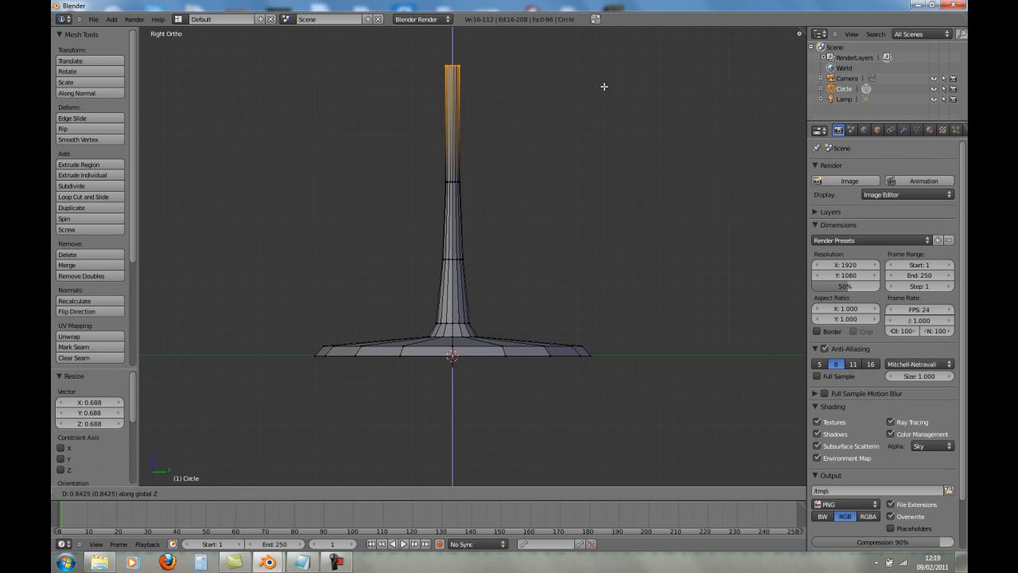
click(598, 117)
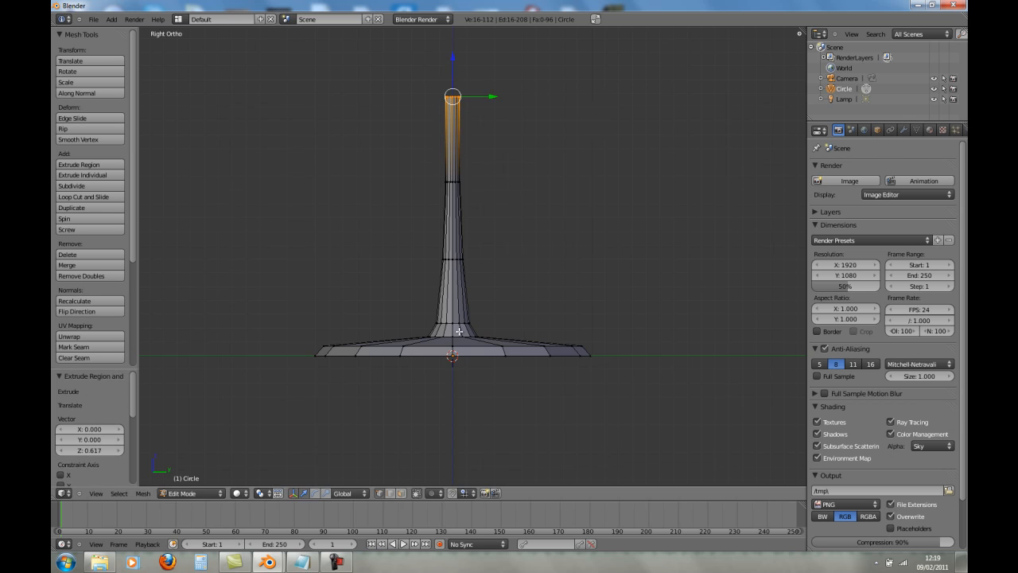
Extrude the stem's end loop about 0.214 up along Z and flare it outward with a scale of about 1.635
shift+middle_drag(506, 203, 501, 287)
key(e)
key(z)
click(502, 266)
key(s)
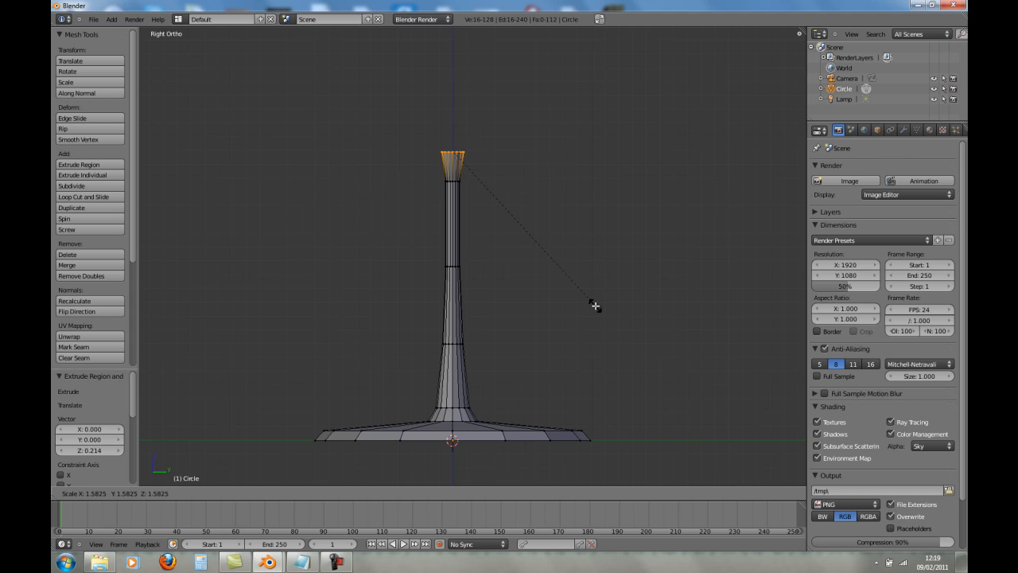
click(600, 310)
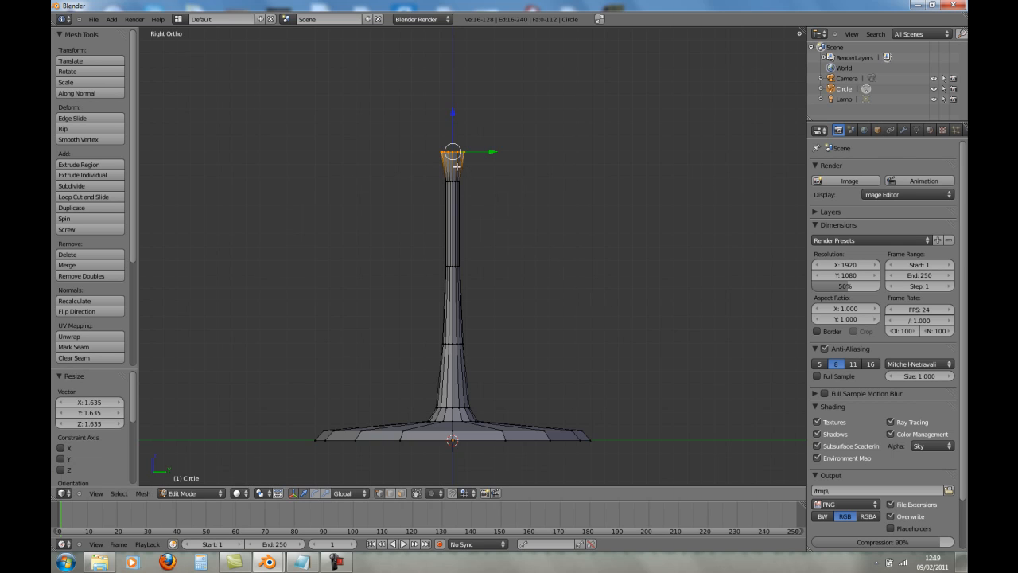
Lower the flared loop about 0.099 along Z and widen it with a scale of about 1.9
key(g)
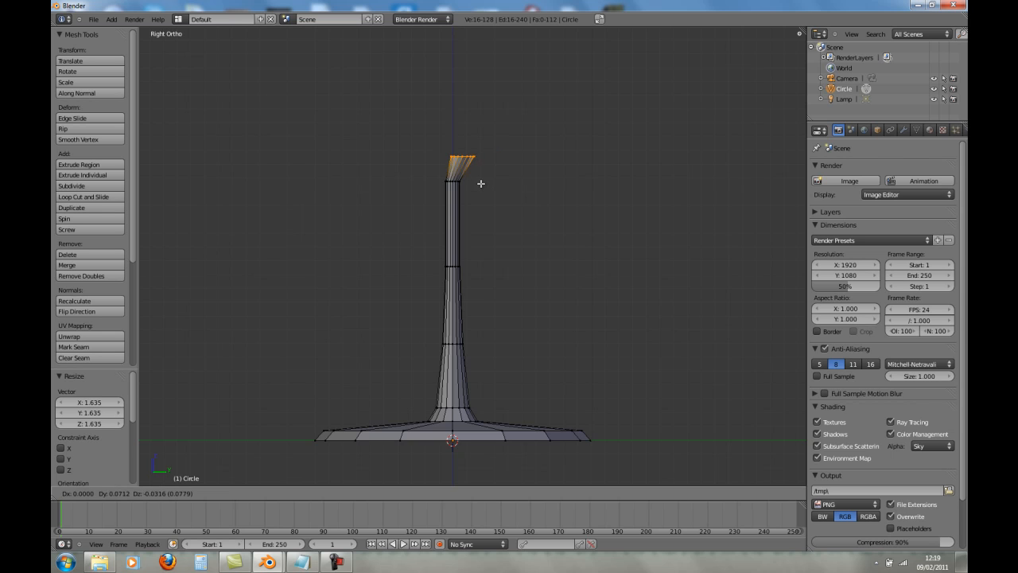
key(z)
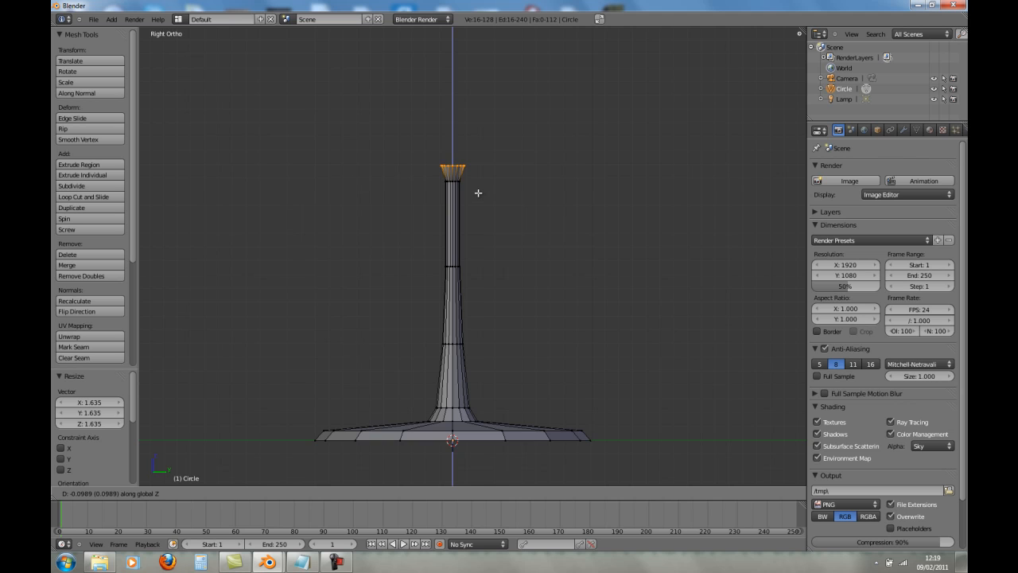
click(478, 193)
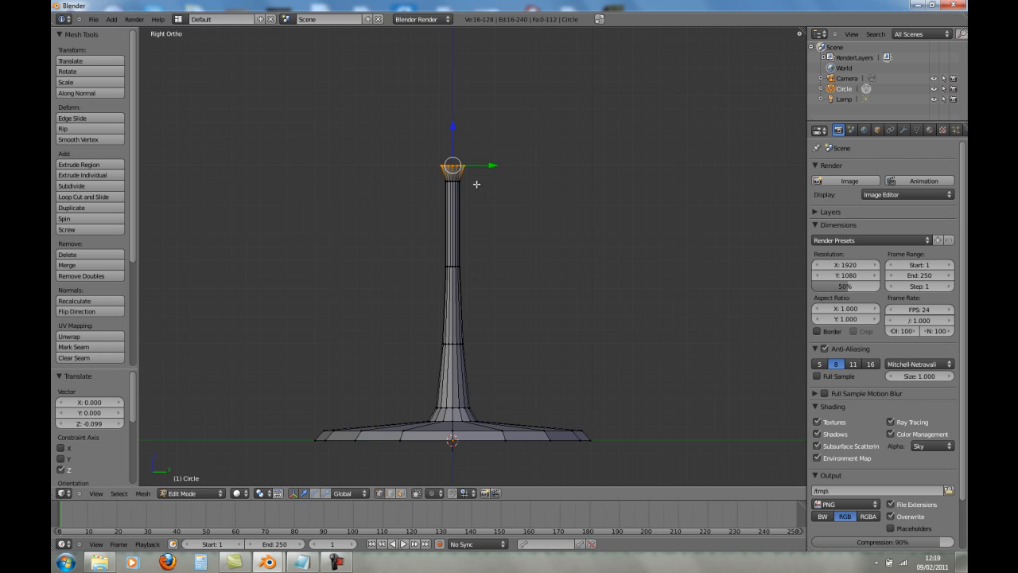
key(s)
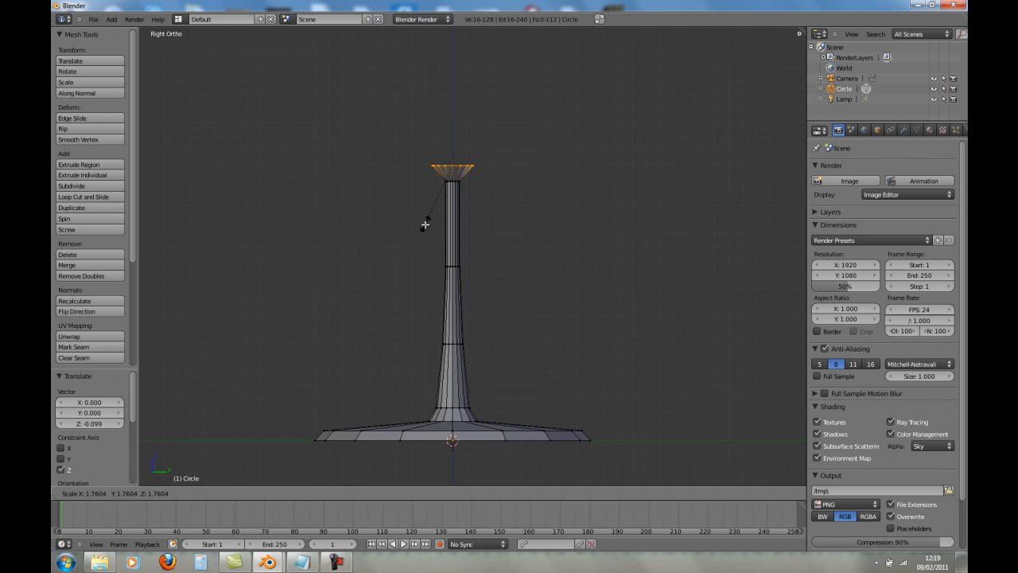
click(423, 228)
Extrude the flared loop about 0.170 up along Z and widen it with a scale of about 1.73
key(e)
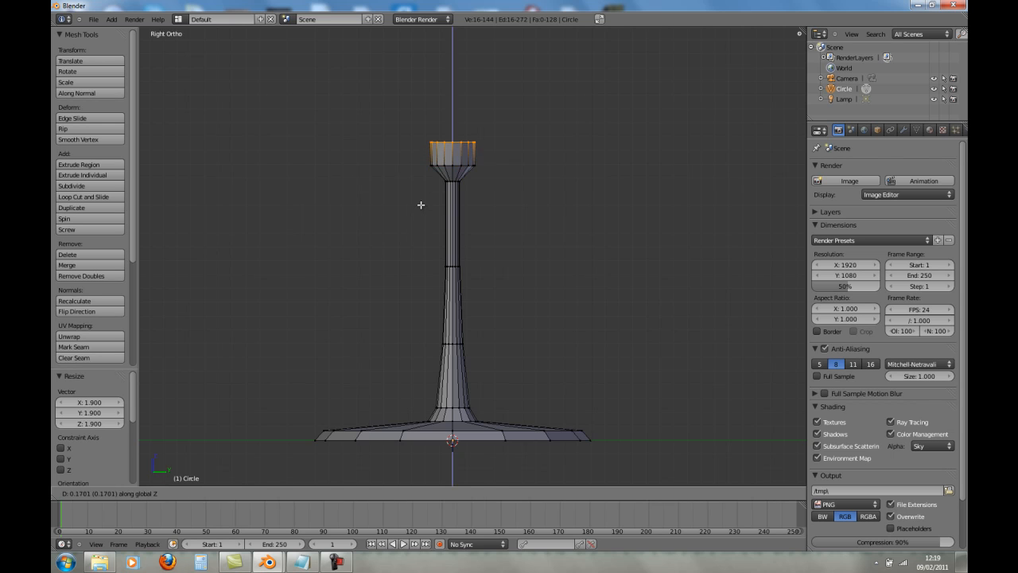
click(421, 206)
key(s)
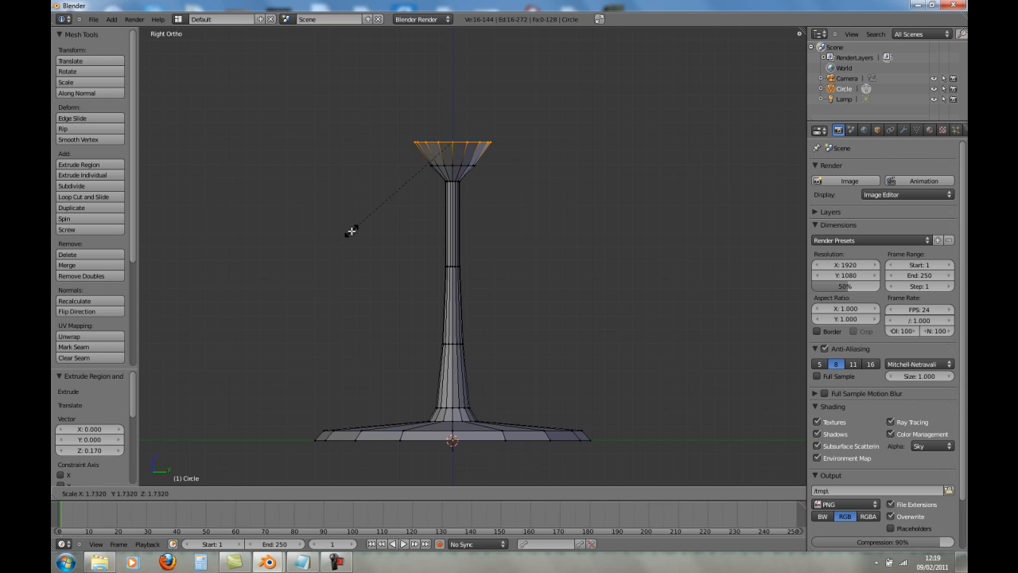
click(352, 229)
Extrude the bowl's open edge about 0.289 up along Z and scale the new loop outward
key(e)
click(352, 195)
key(s)
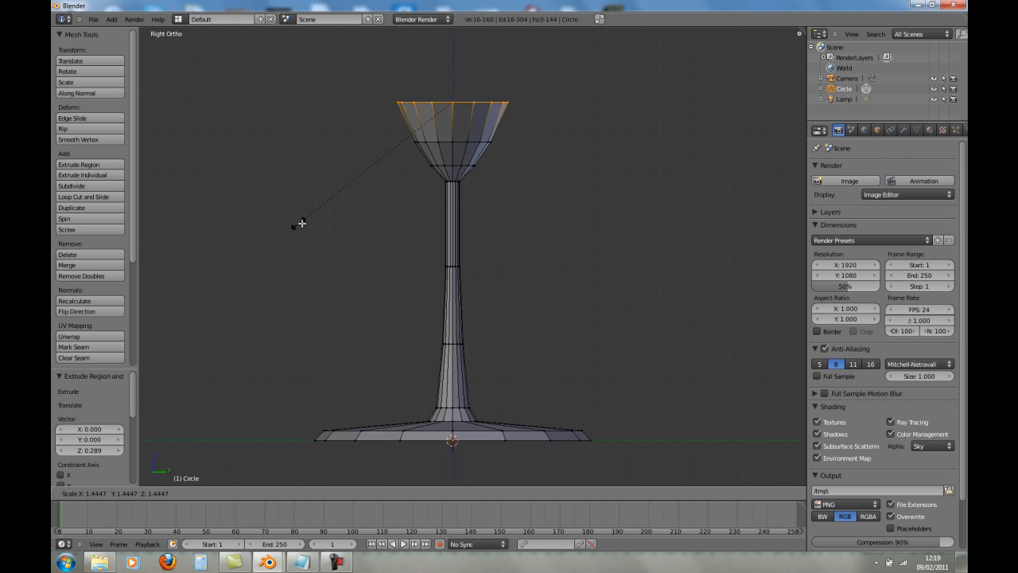
click(319, 221)
Extrude the bowl's open edge up again to form the rim and widen it with a scale of about 1.273
key(e)
click(323, 166)
shift+middle_drag(324, 173, 312, 234)
key(s)
click(297, 248)
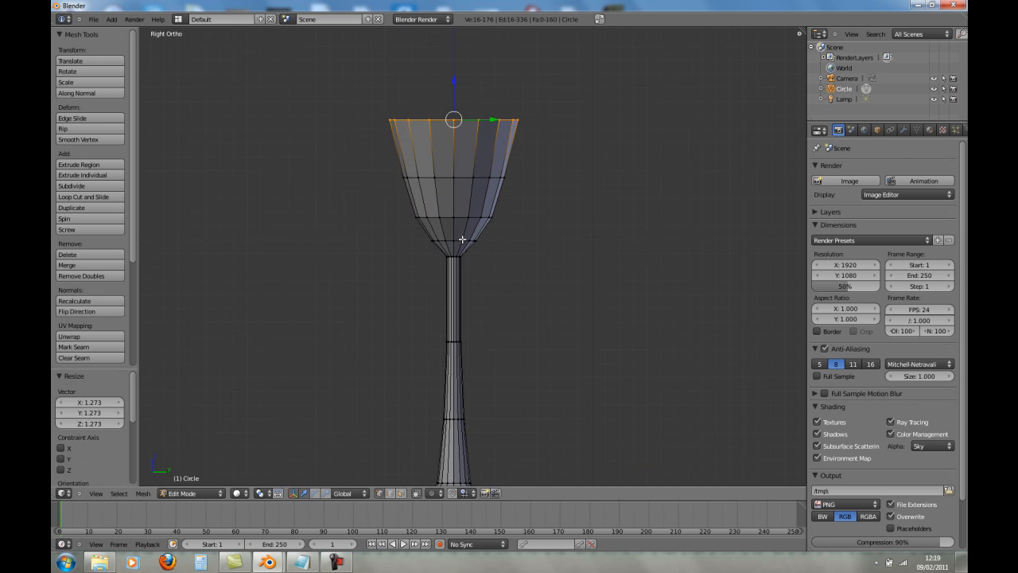
Select the lowest bowl loop just above the stem and scale it outward to round the bowl's bottom
scroll(468, 245, up, 3)
shift+middle_drag(463, 247, 514, 339)
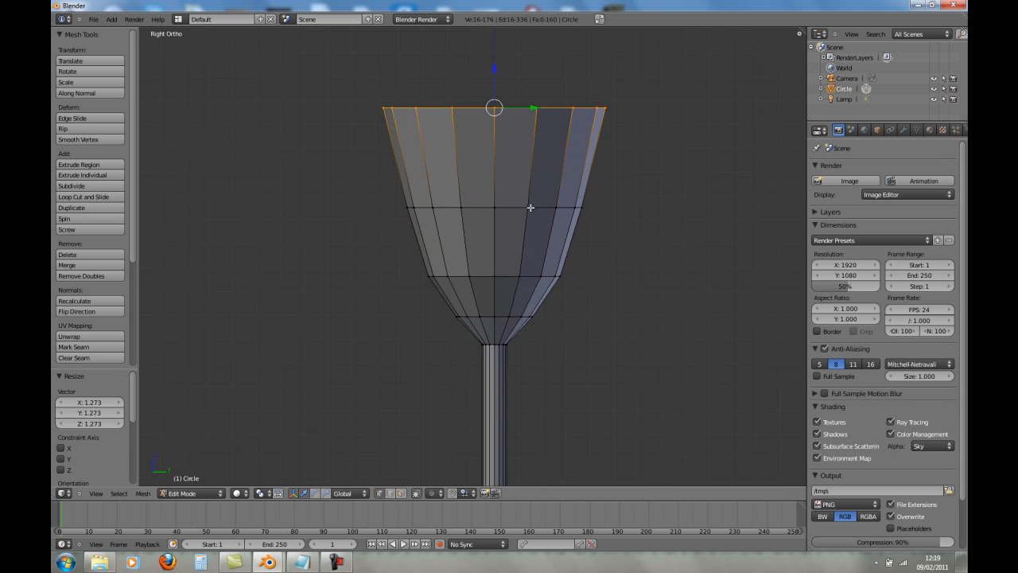
scroll(498, 320, up, 3)
shift+middle_drag(477, 267, 413, 201)
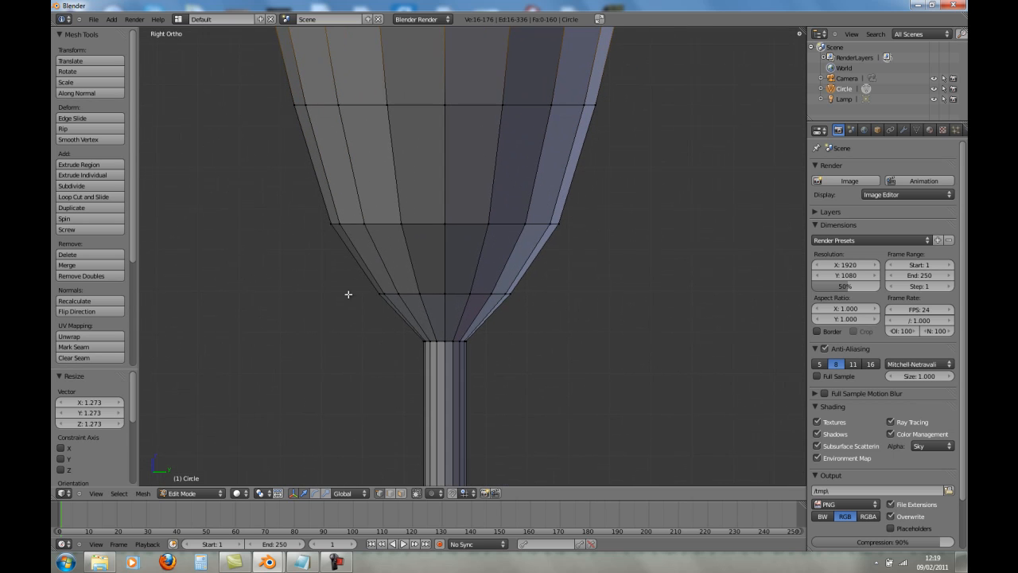
alt+right_click(452, 295)
key(s)
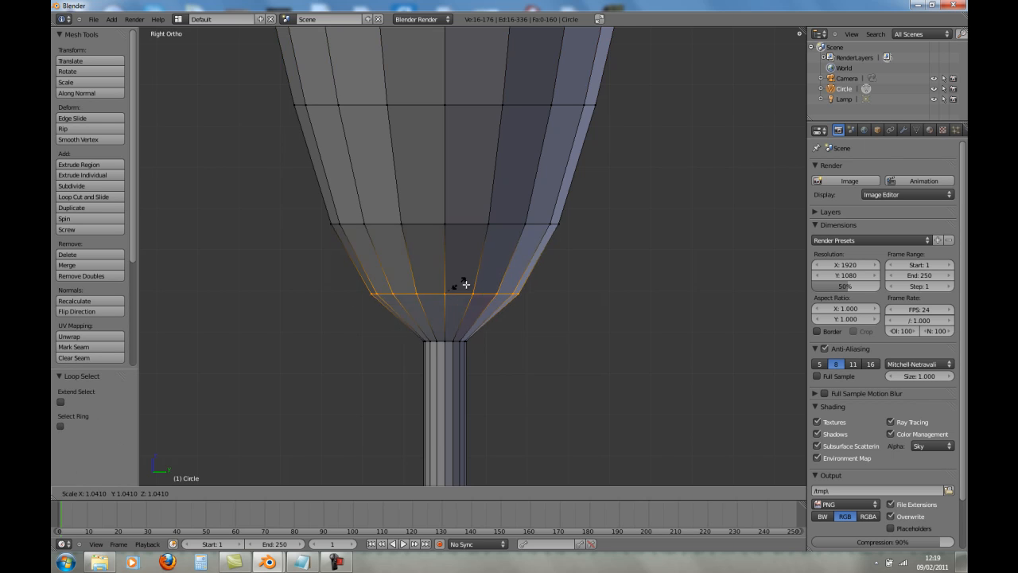
click(468, 284)
Widen the second bowl loop from the bottom, and scale the loop above it by about 1.236
alt+right_click(472, 222)
key(s)
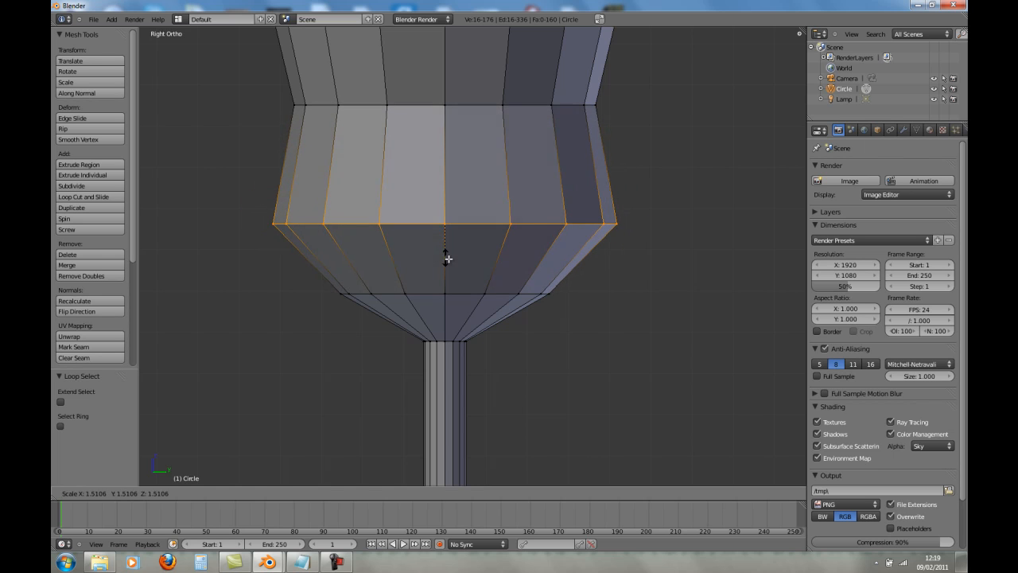
click(441, 253)
alt+right_click(491, 105)
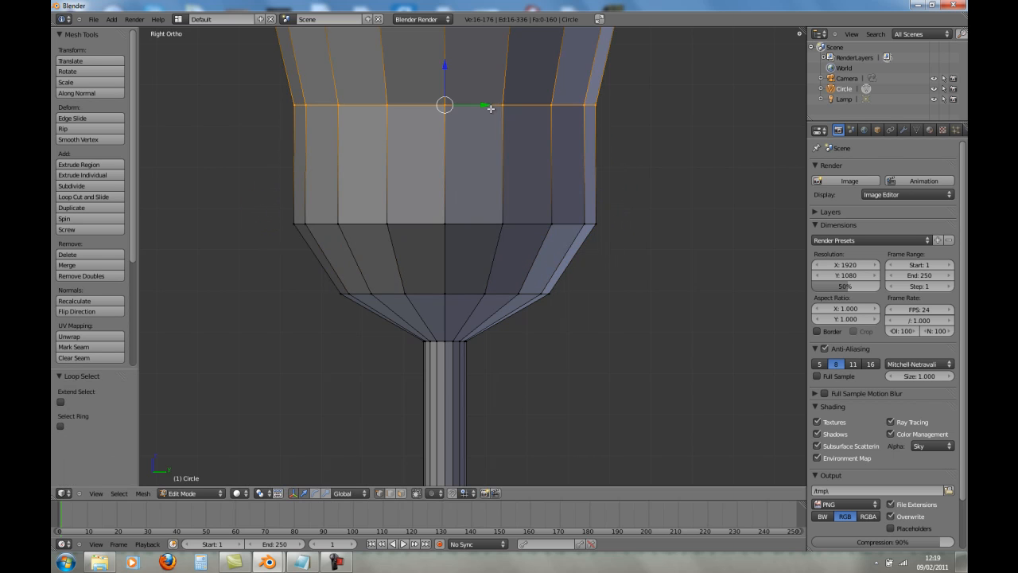
key(s)
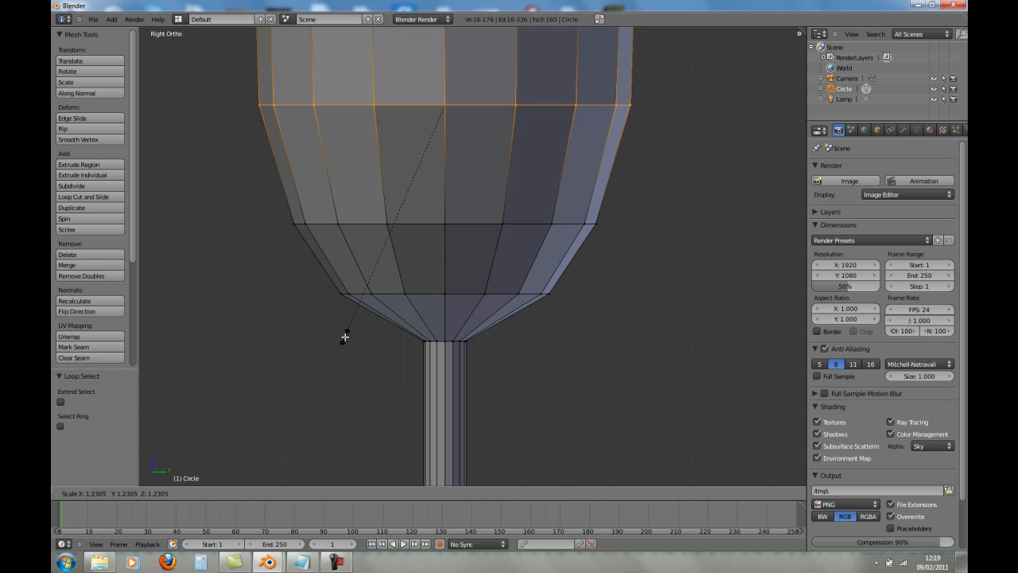
click(357, 340)
Shrink the upper outer loop of the glass's base with a scale of about 0.57
scroll(418, 230, down, 7)
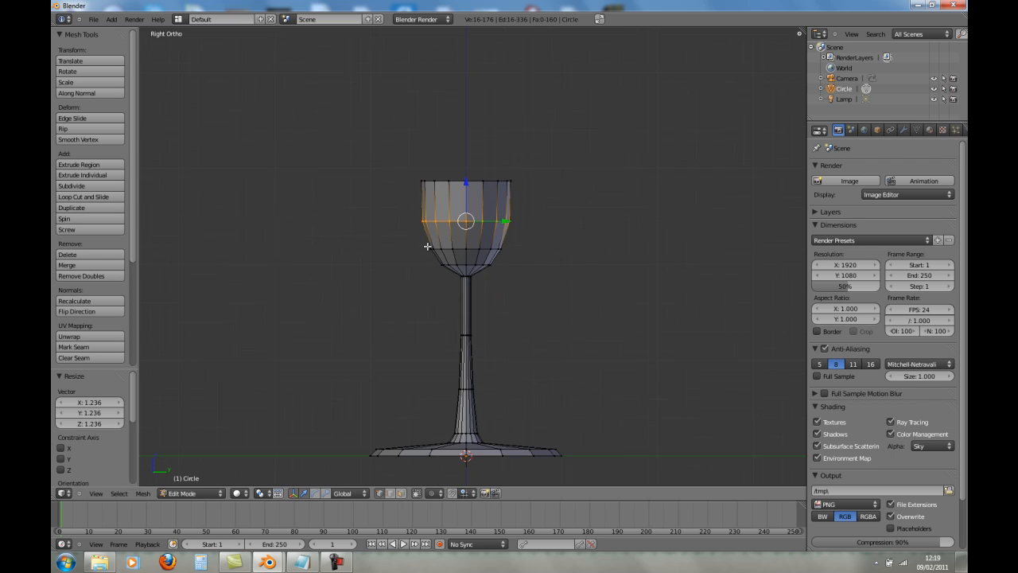
middle_drag(468, 288, 478, 237)
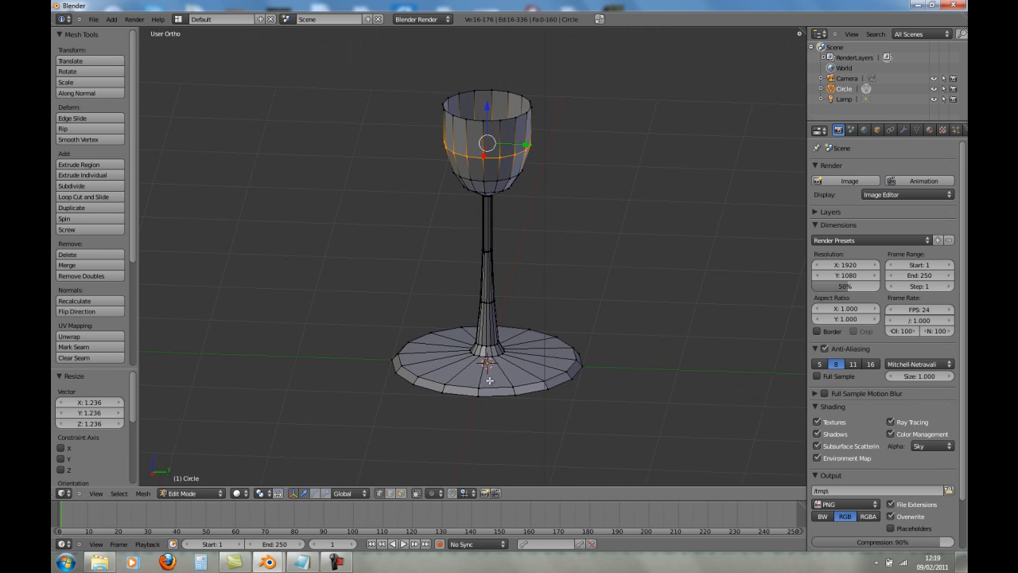
alt+right_click(491, 382)
key(s)
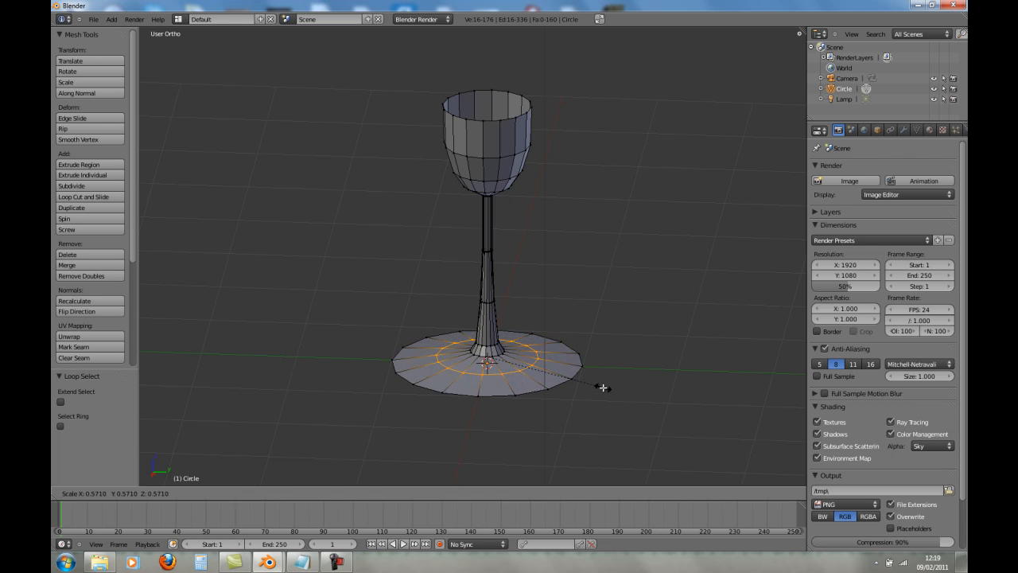
click(600, 397)
Shrink the base's bottom outer loop with a scale of about 0.538 to match the reduced upper loop
alt+right_click(568, 387)
key(s)
click(580, 383)
middle_drag(580, 384, 508, 249)
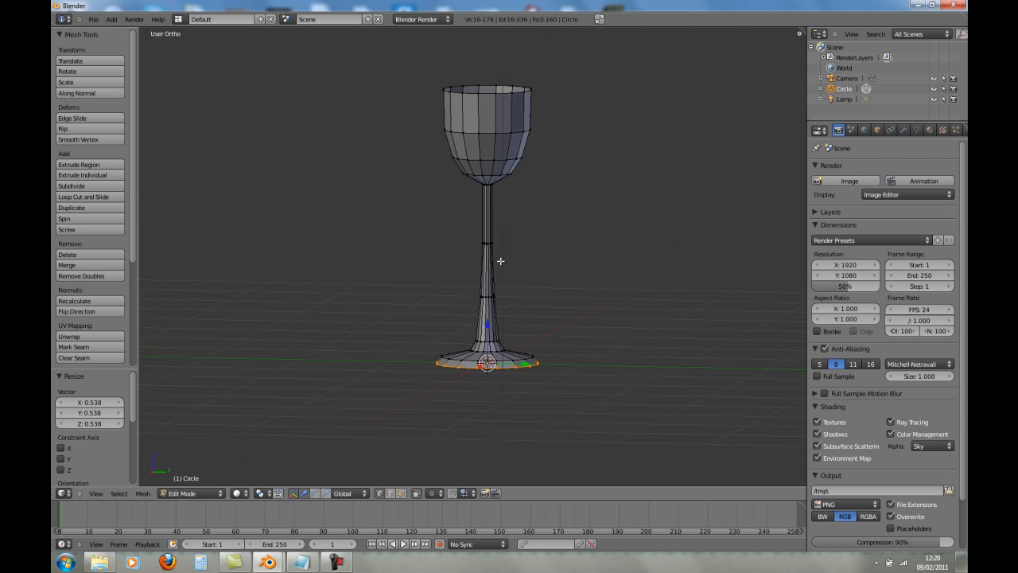
Reposition the whole glass in the camera view in Object Mode, about -0.928 along Y and 0.217 along X
key(a)
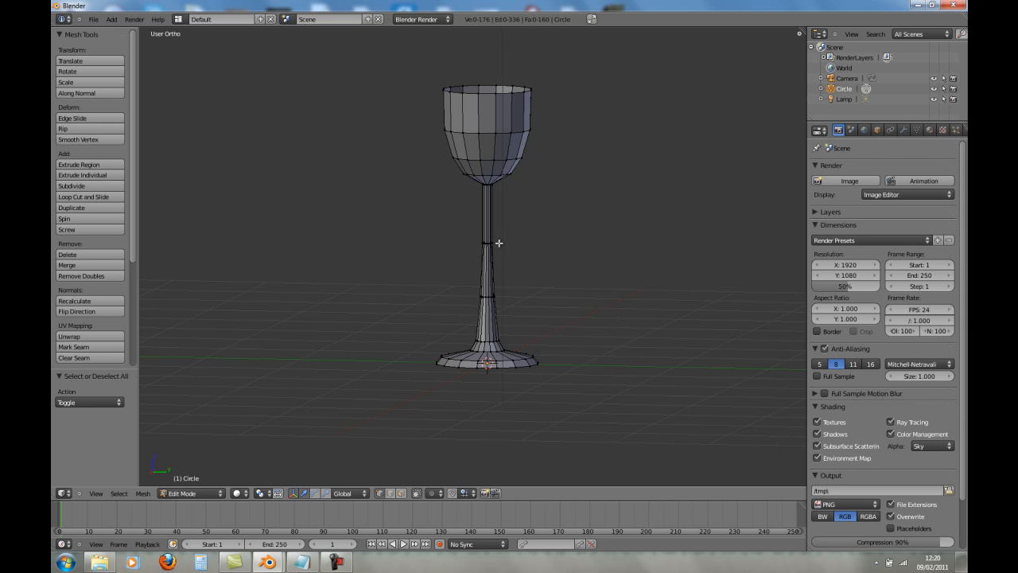
key(KP_0)
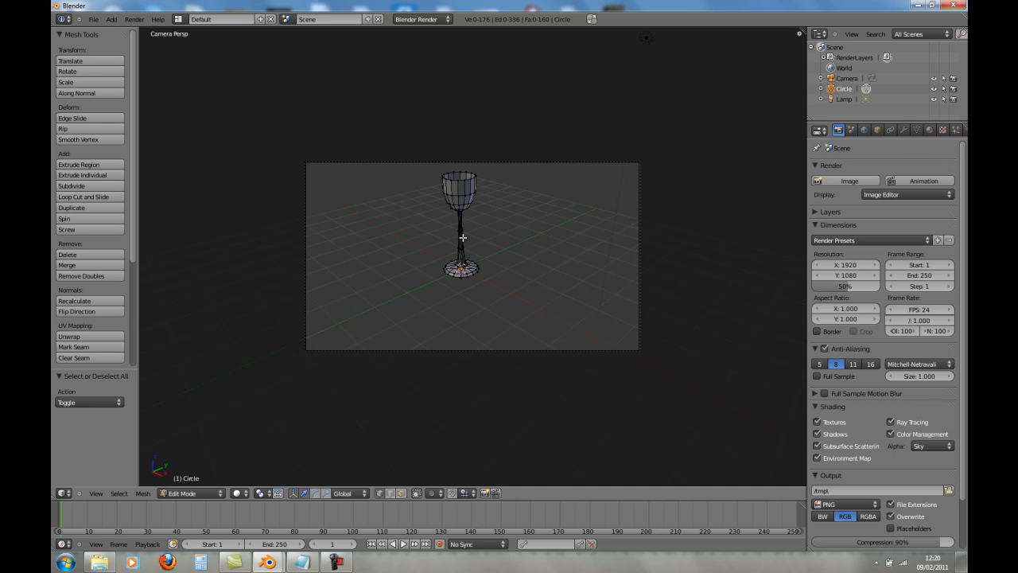
key(Tab)
drag(480, 284, 506, 296)
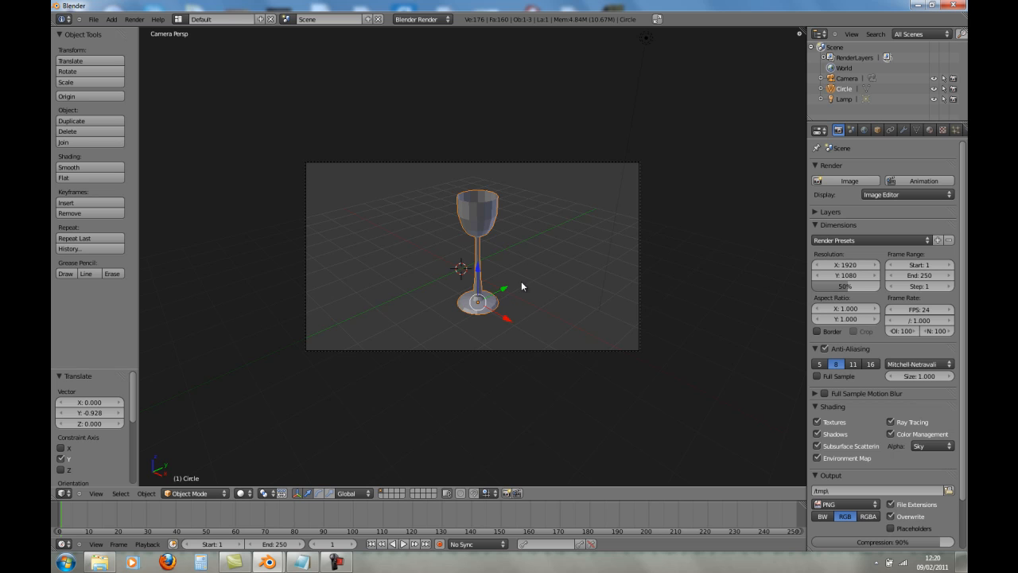
key(g)
key(x)
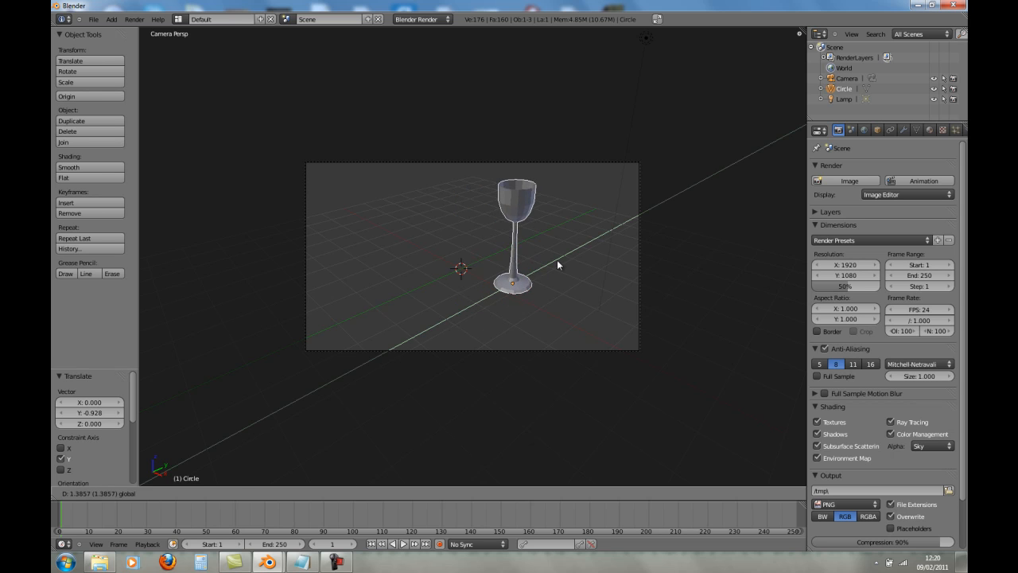
click(495, 332)
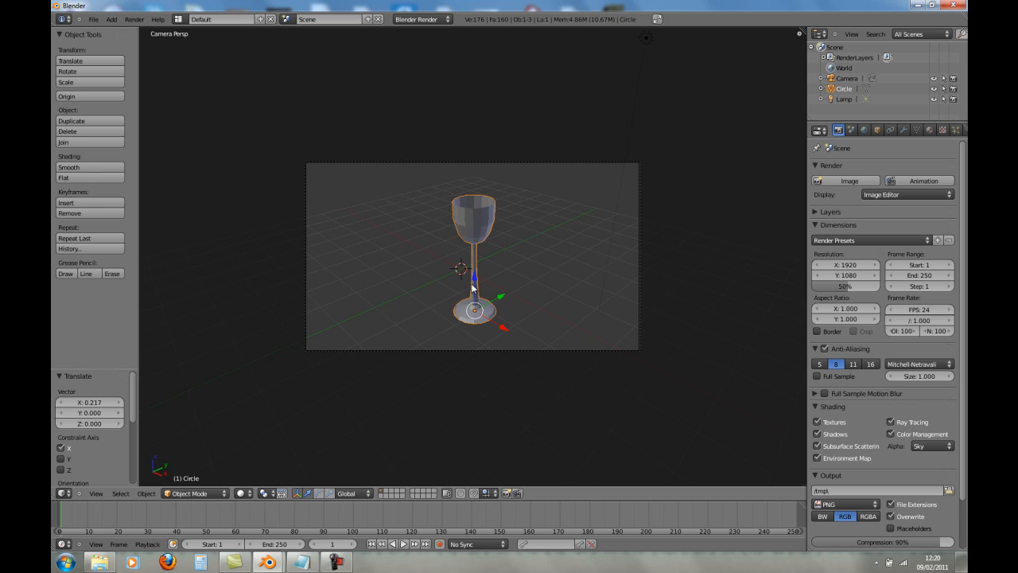
Render a test image of the glass from the camera and return to the 3D view
key(F12)
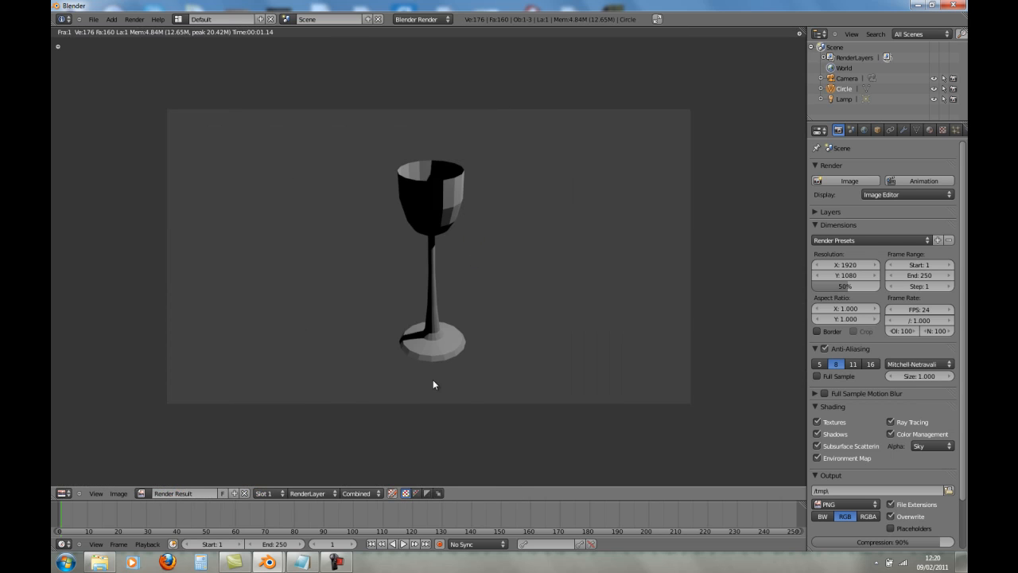
key(Escape)
middle_drag(419, 343, 447, 334)
scroll(451, 328, up, 2)
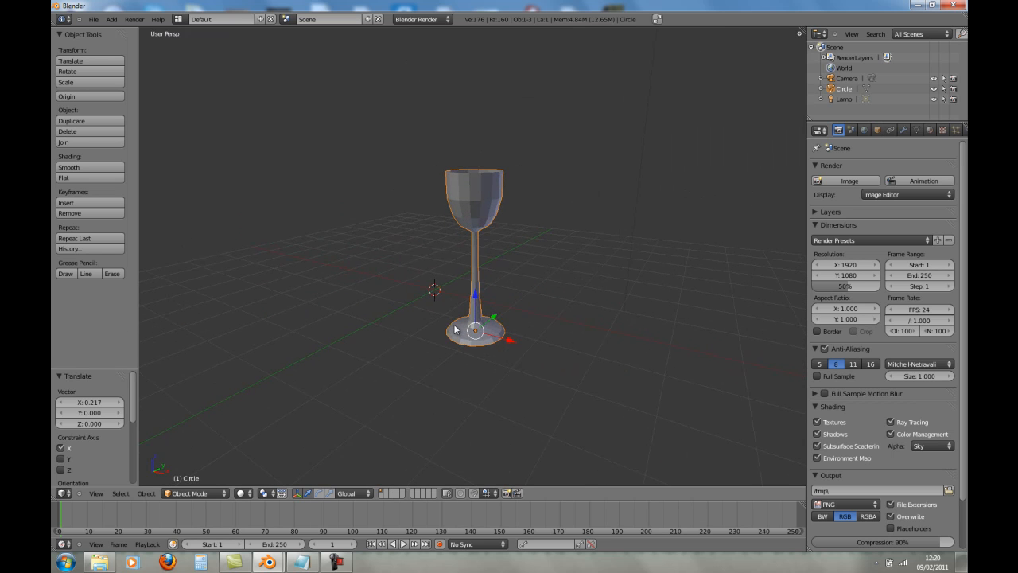
Switch to an orthographic view and reopen the glass mesh in Edit Mode
key(KP_5)
scroll(454, 328, up, 8)
key(Tab)
scroll(454, 328, down, 8)
middle_drag(455, 329, 444, 299)
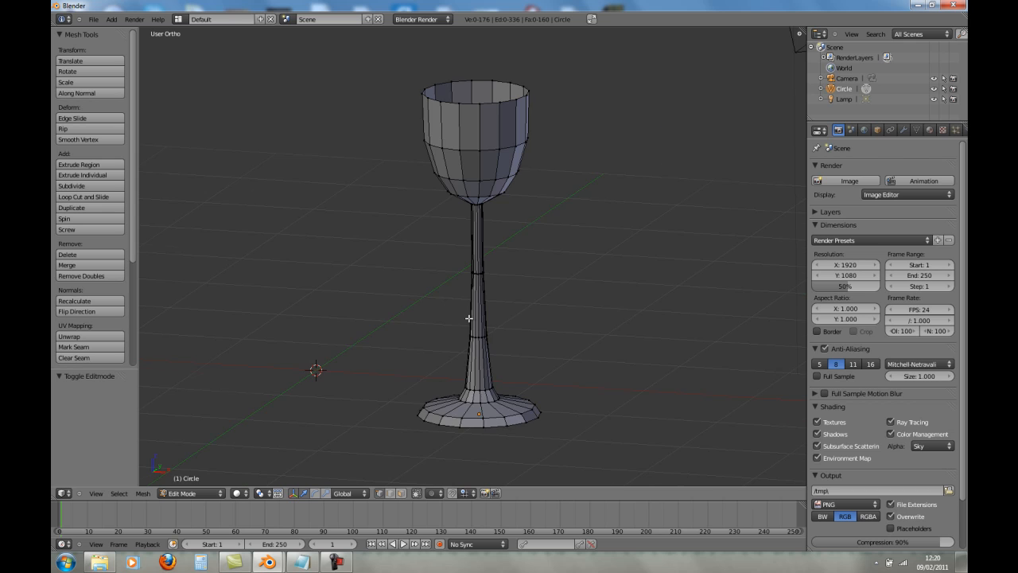
key(KP_3)
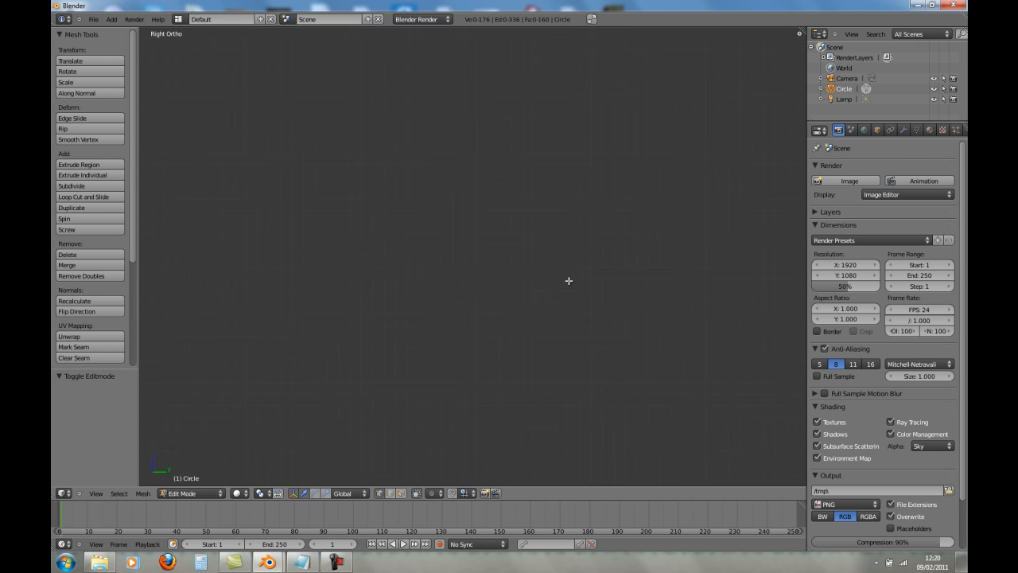
shift+middle_drag(655, 298, 428, 242)
shift+middle_drag(619, 252, 429, 255)
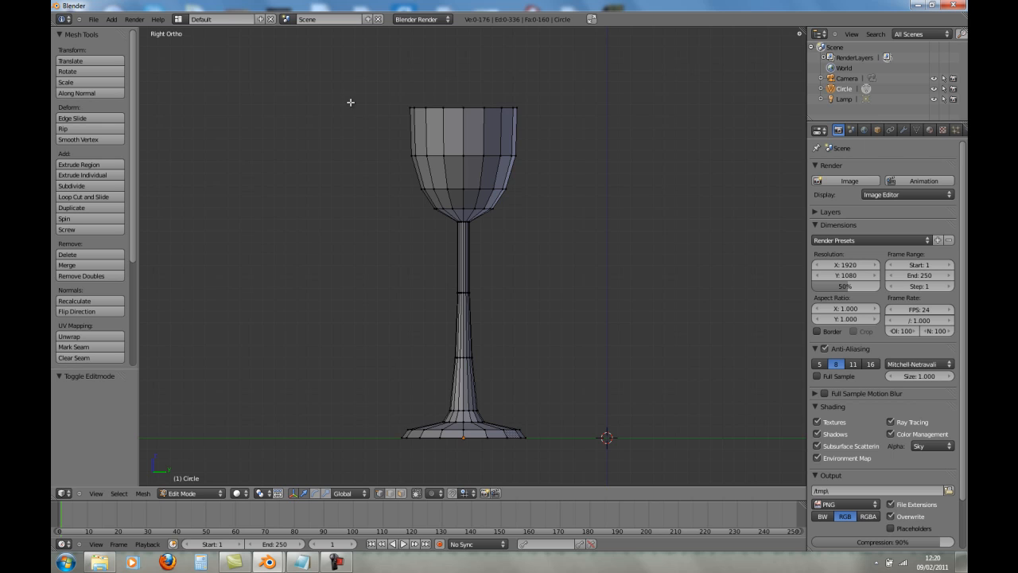
key(b)
drag(296, 55, 651, 342)
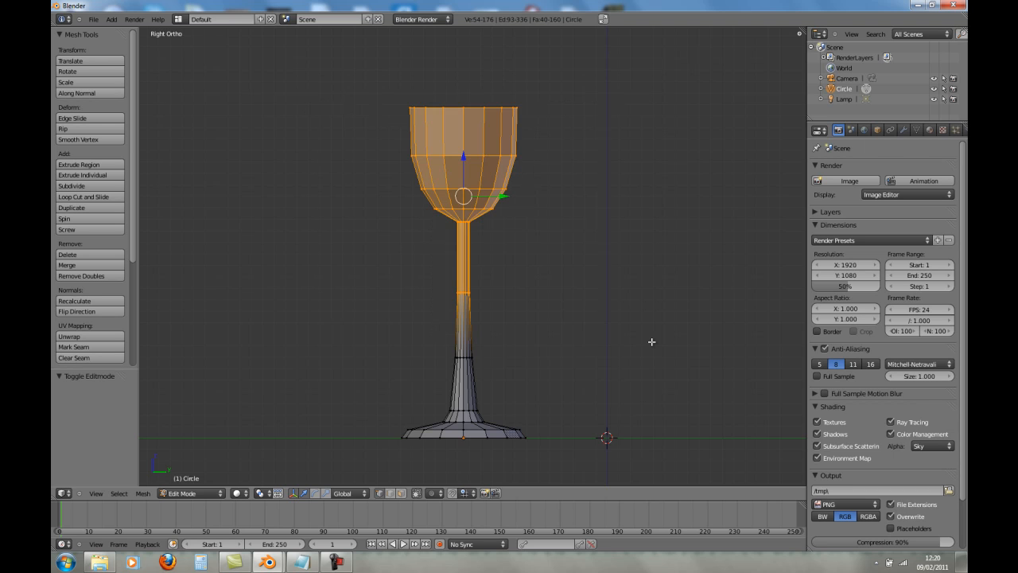
key(g)
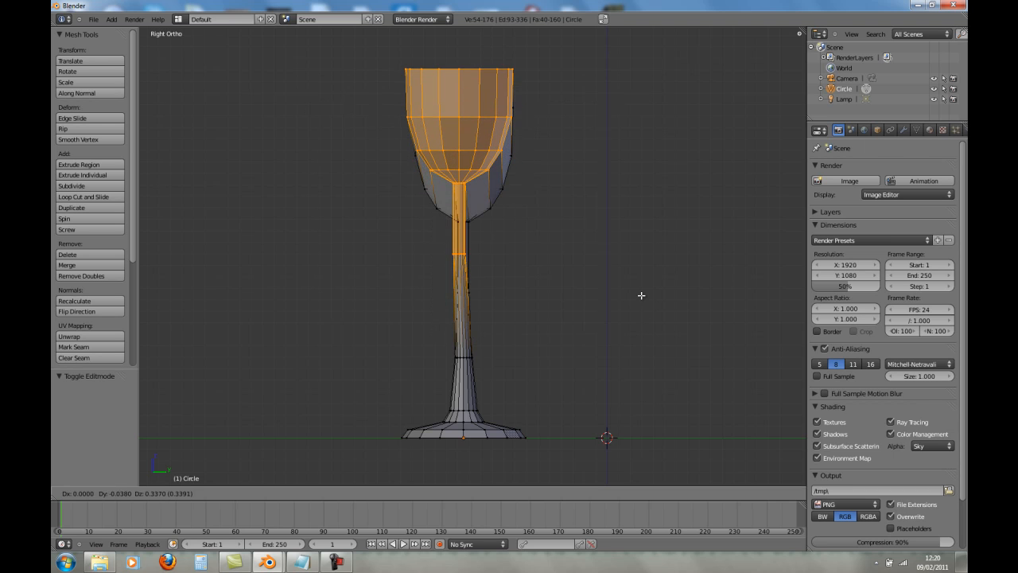
right_click(605, 314)
middle_drag(375, 246, 485, 238)
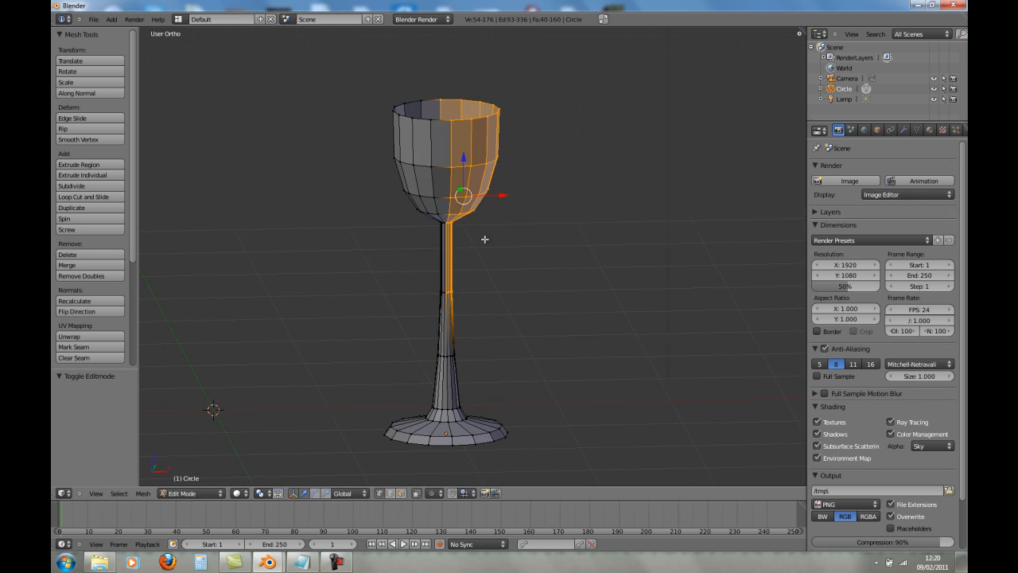
Turn off limiting selection to visible, box-select the bowl and upper stem in right view, and lower them about 0.361 along Z
key(KP_3)
shift+middle_drag(618, 371, 457, 345)
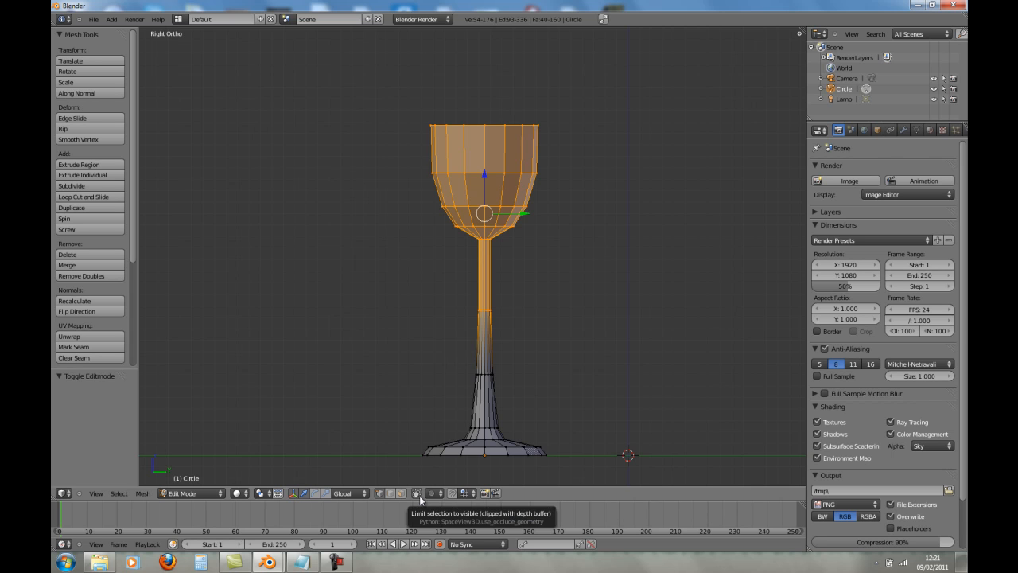
key(b)
drag(319, 63, 610, 367)
middle_drag(385, 311, 439, 312)
key(KP_3)
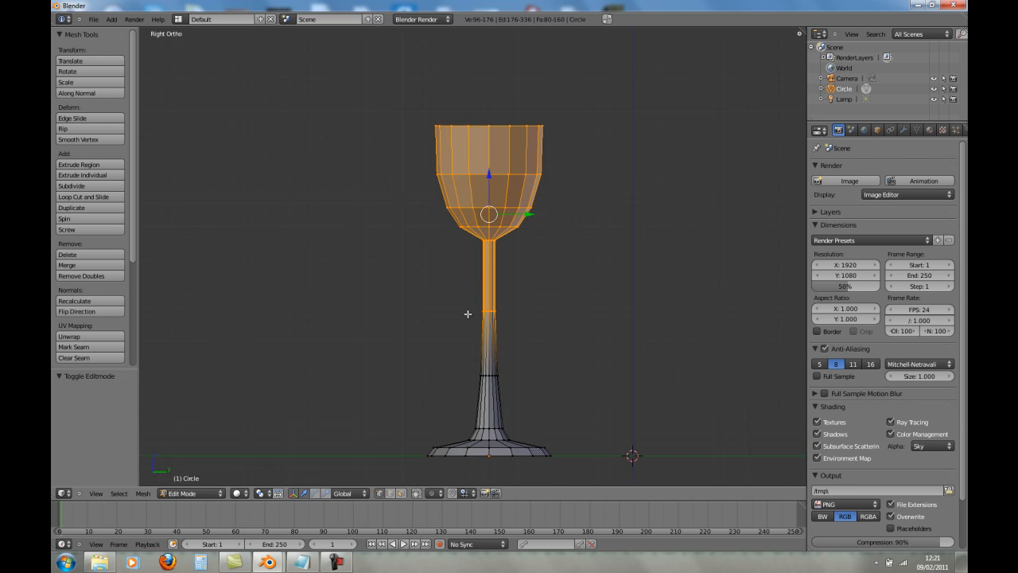
key(g)
key(z)
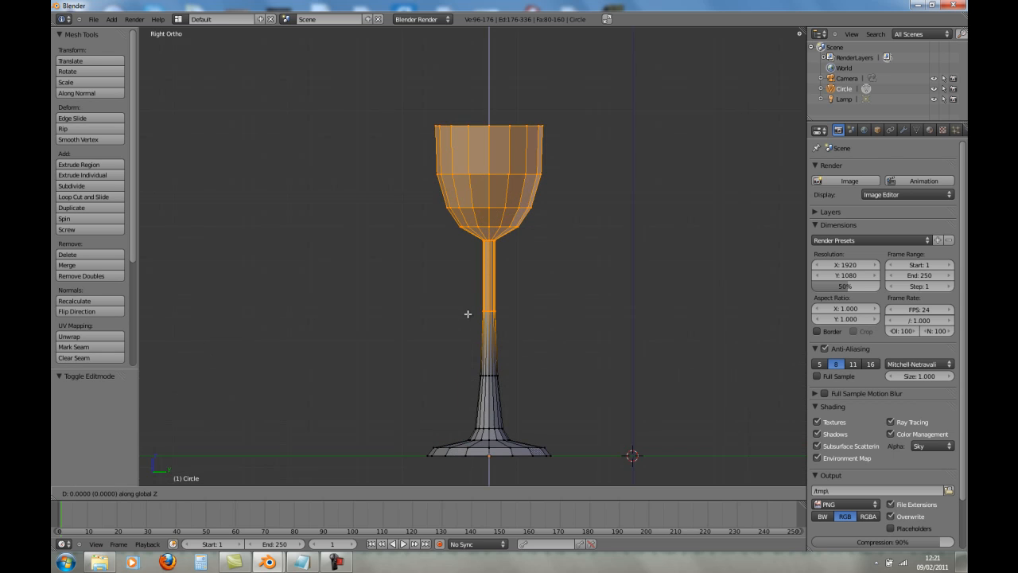
click(467, 355)
Render a test image of the shortened glass and return to the mesh view
middle_drag(410, 342, 390, 358)
key(F12)
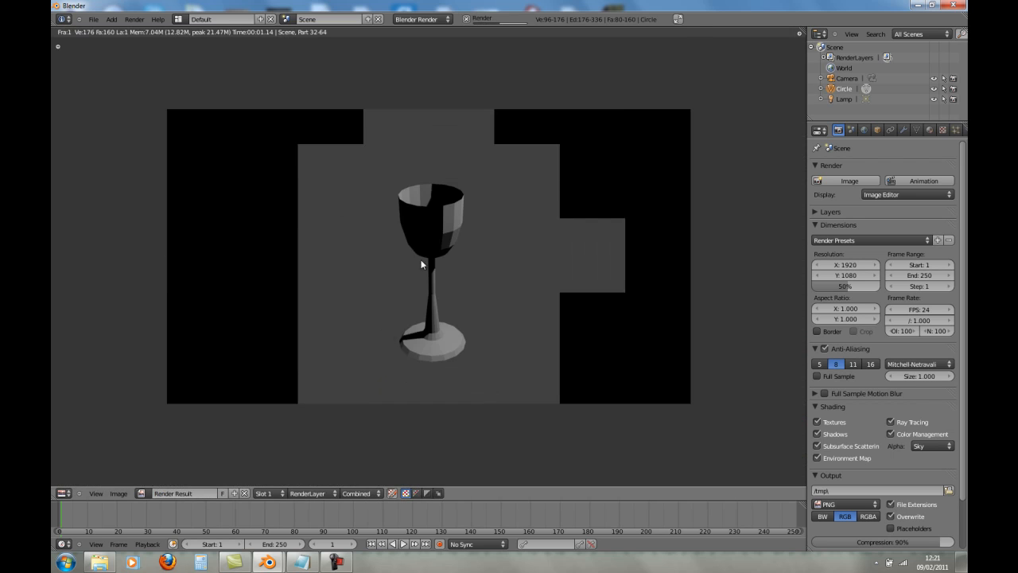
key(Escape)
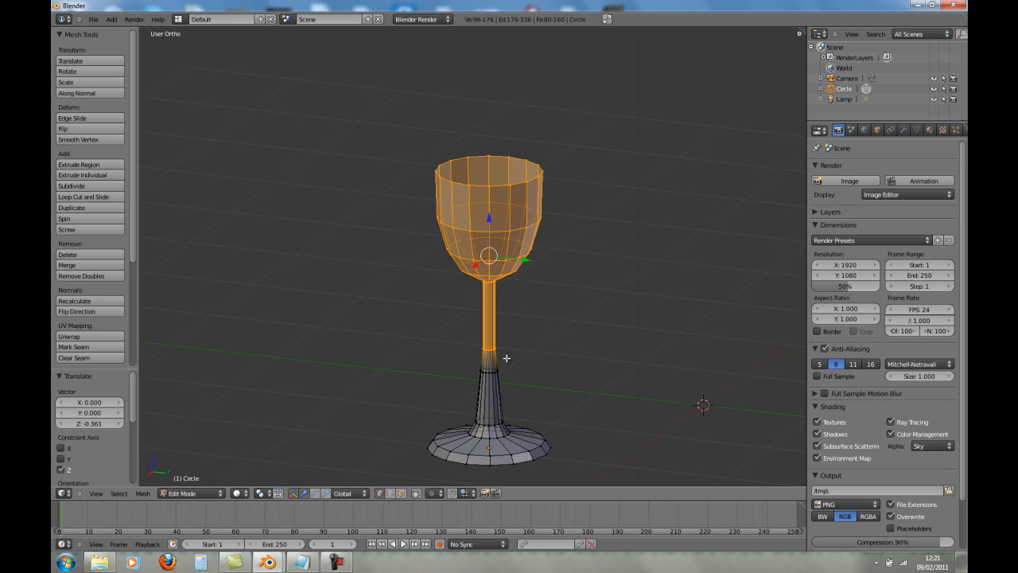
Select the edge loop at the foot of the stem, just above the base's flare, and scale it inward
alt+right_click(496, 420)
alt+right_click(497, 422)
alt+right_click(493, 423)
alt+right_click(493, 423)
scroll(484, 358, up, 6)
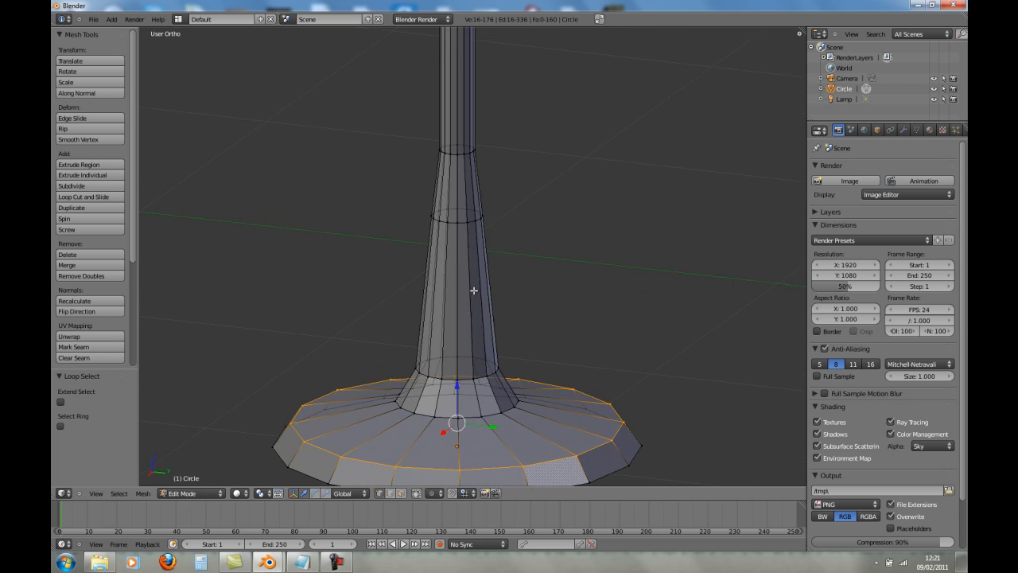
alt+right_click(465, 377)
key(s)
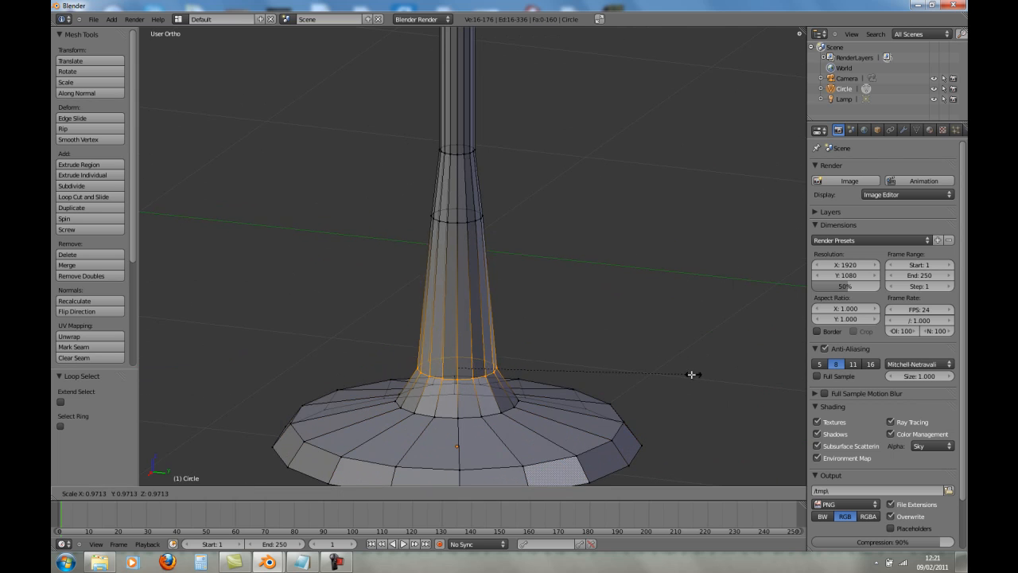
click(655, 374)
Narrow the next stem loop above with a scale of about 0.707
alt+right_click(464, 220)
alt+right_click(464, 220)
key(s)
click(583, 221)
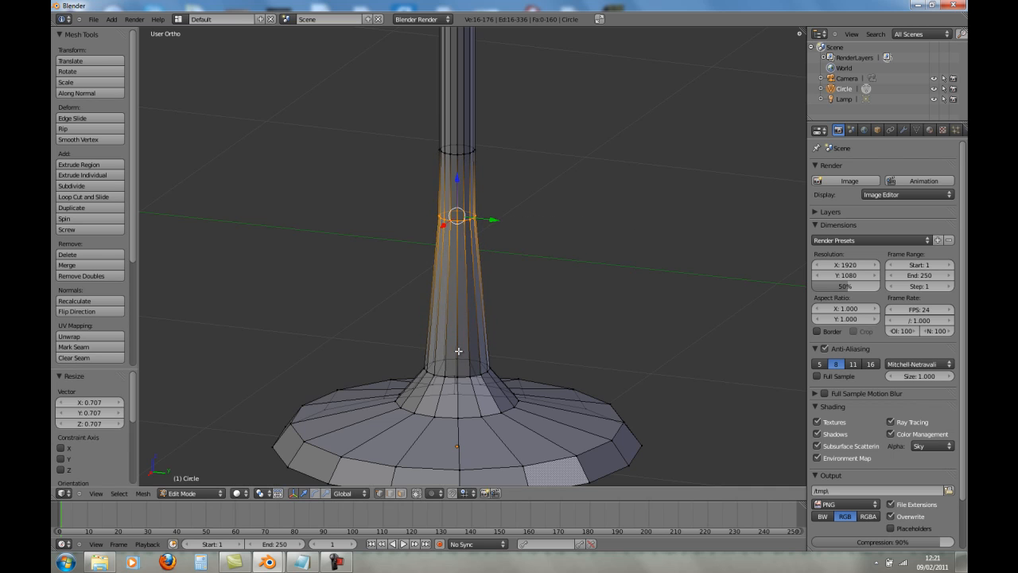
Select the edge loop at the foot of the stem, above the flare, and scale it to about 0.921
alt+right_click(464, 377)
key(s)
click(624, 301)
middle_drag(500, 260, 496, 287)
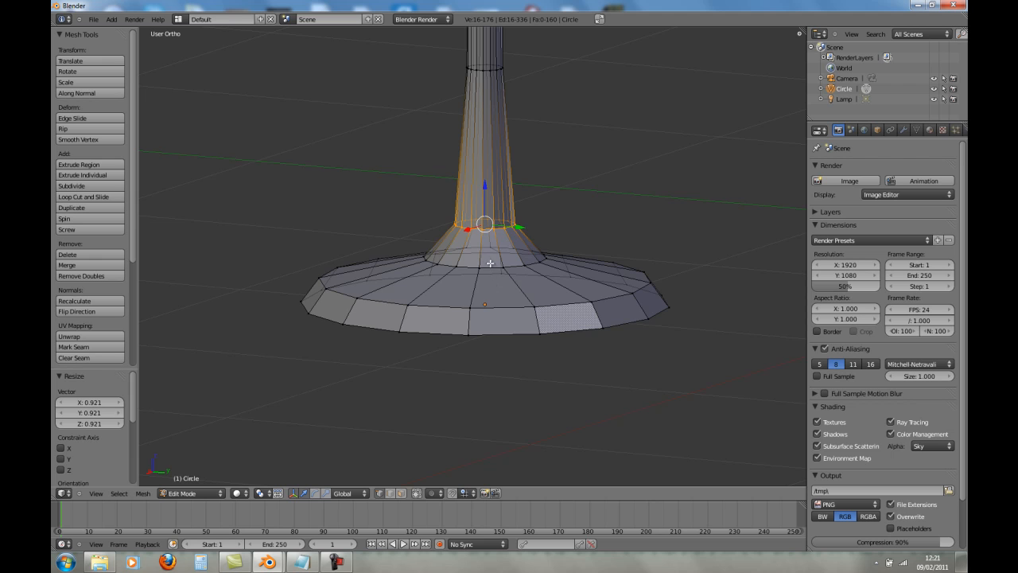
Select the edge loop where the flare meets the base and scale it to about 0.974
alt+right_click(490, 262)
key(s)
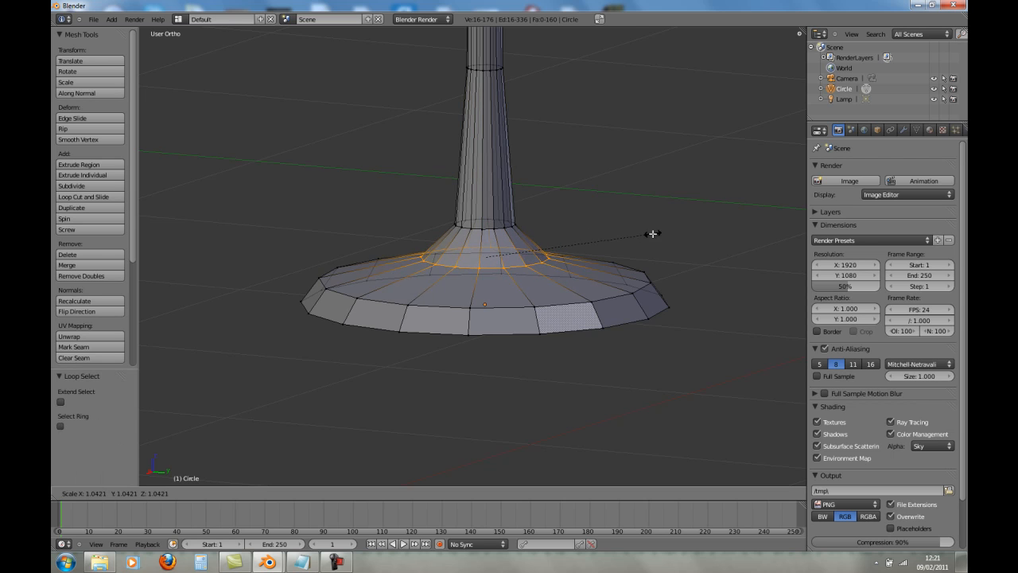
click(641, 233)
Render a test image of the glass with its slimmed lower stem and return to the mesh view
scroll(527, 188, down, 4)
shift+middle_drag(533, 231, 533, 331)
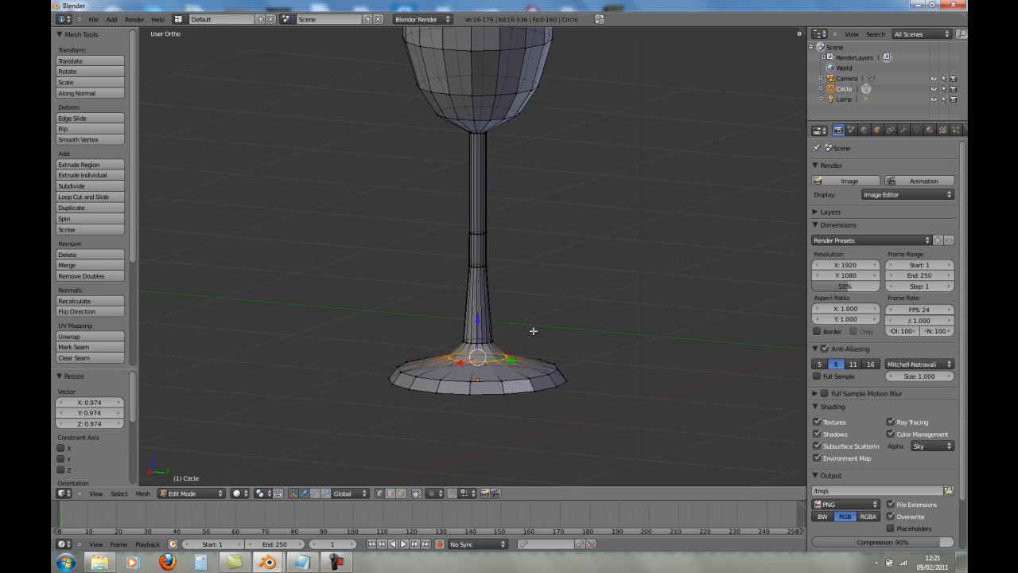
scroll(628, 298, down, 3)
key(F12)
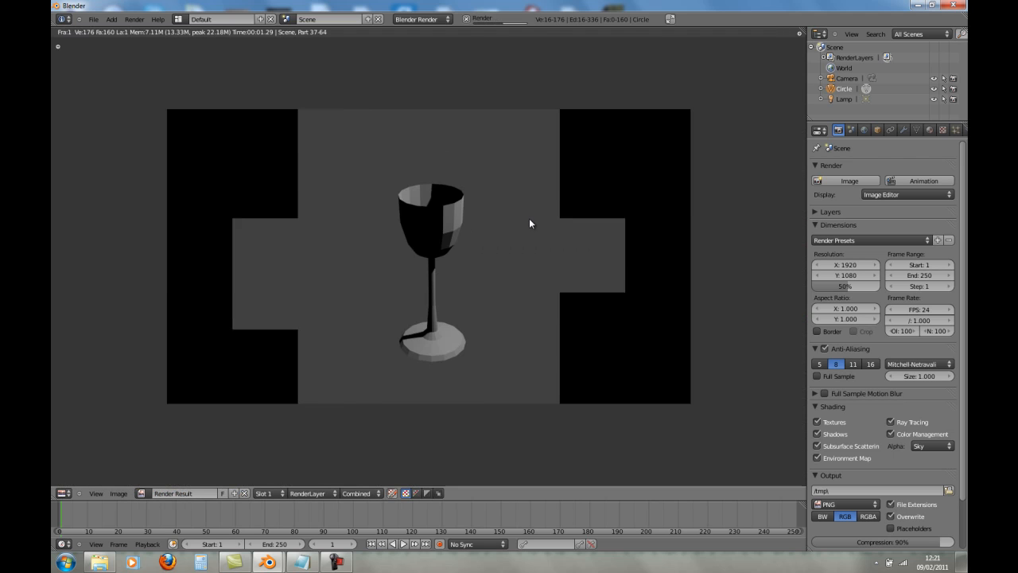
key(Escape)
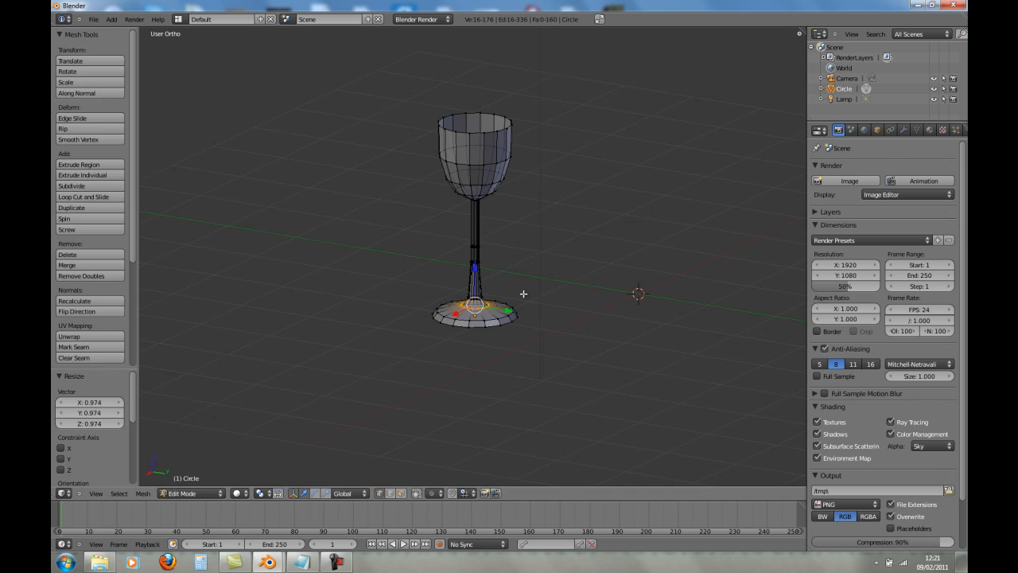
Select the whole glass mesh and add a Subdivision Surface modifier to it
key(a)
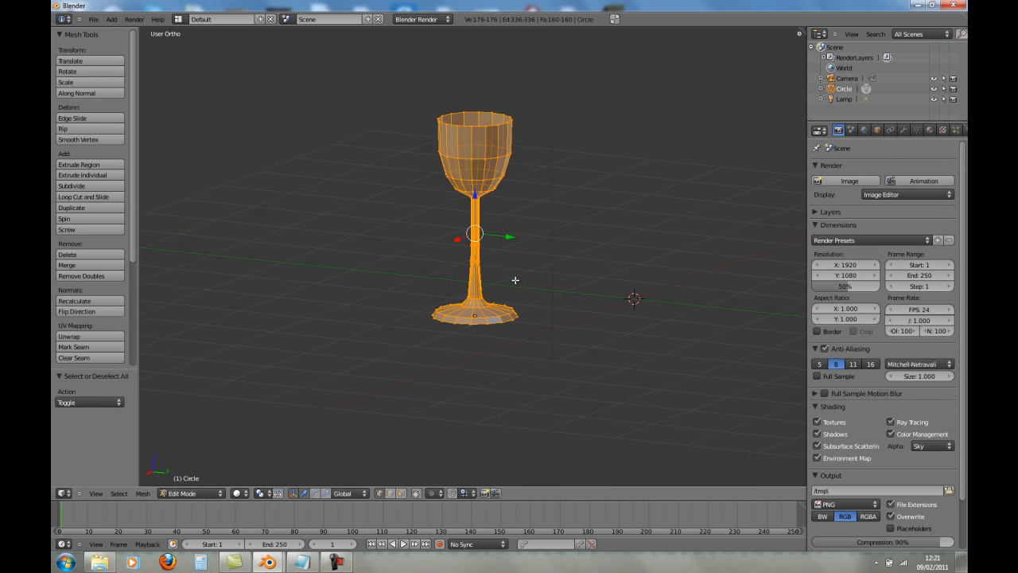
click(907, 131)
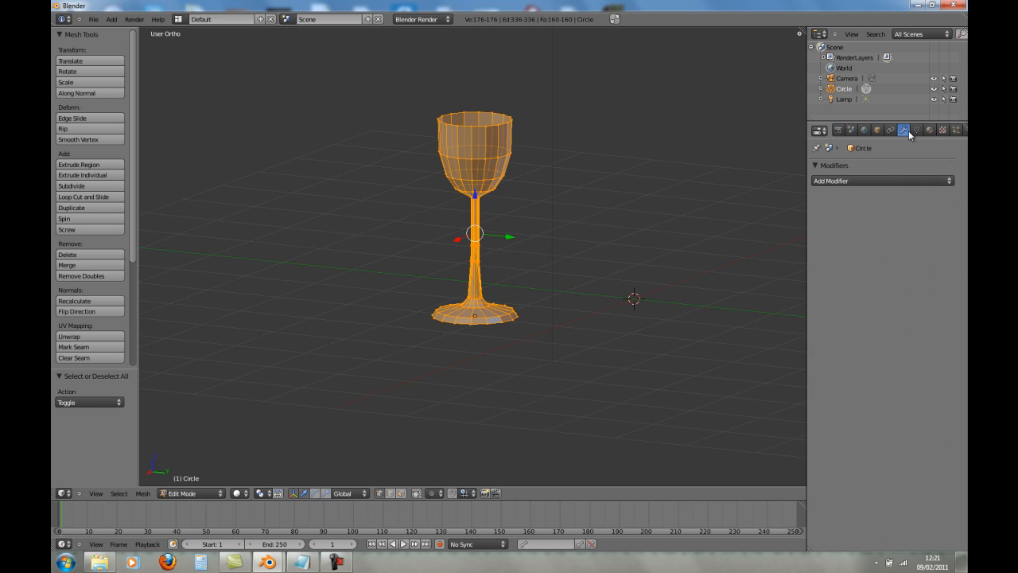
click(879, 178)
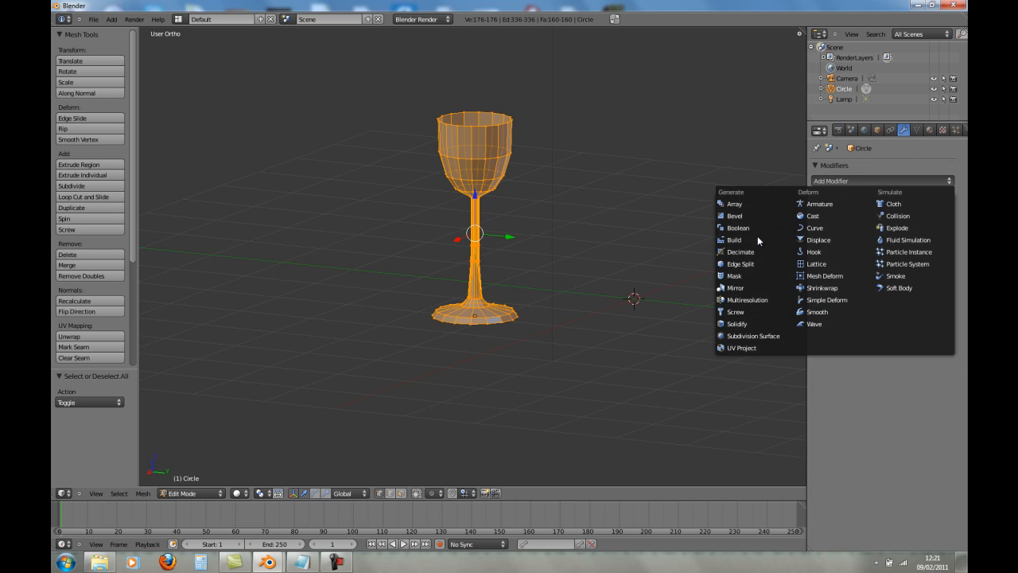
click(771, 336)
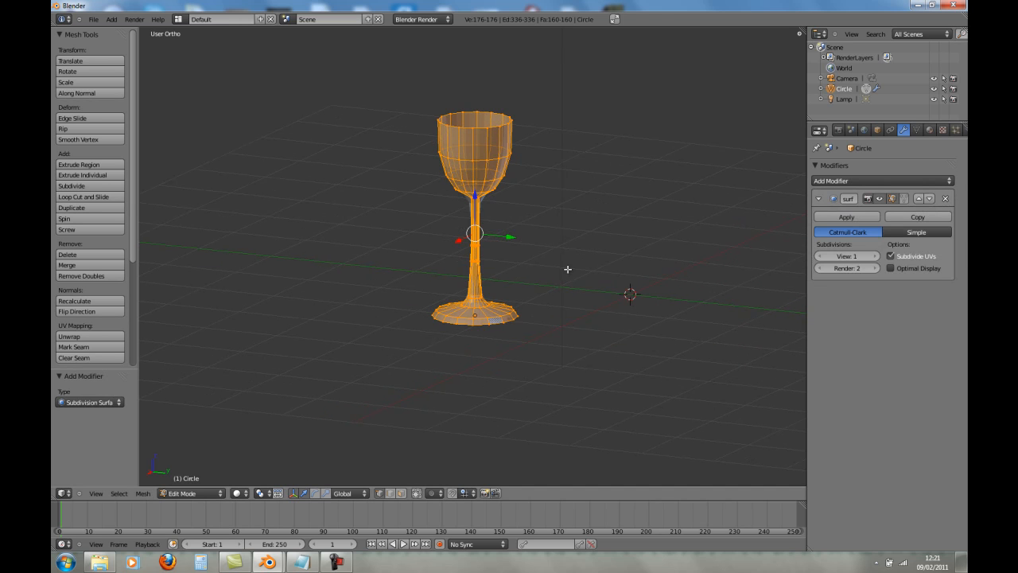
Switch the glass to object mode and set the modifier's view subdivisions to 2
key(Tab)
mouse_move(500, 270)
middle_down()
mouse_move(583, 273)
mouse_move(500, 281)
middle_up()
scroll(500, 280, up, 2)
scroll(499, 285, up, 1)
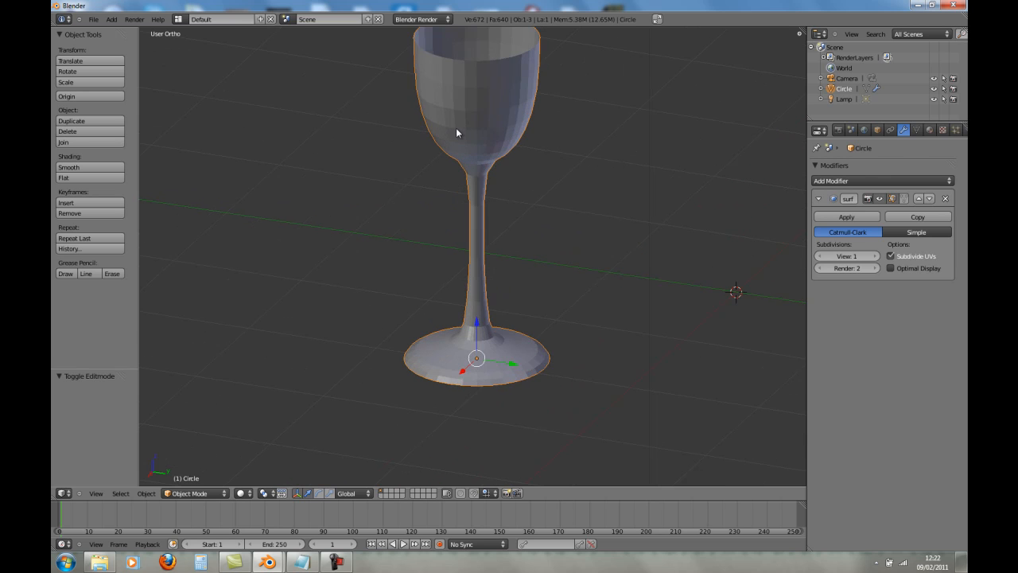
key(Tab)
key(Tab)
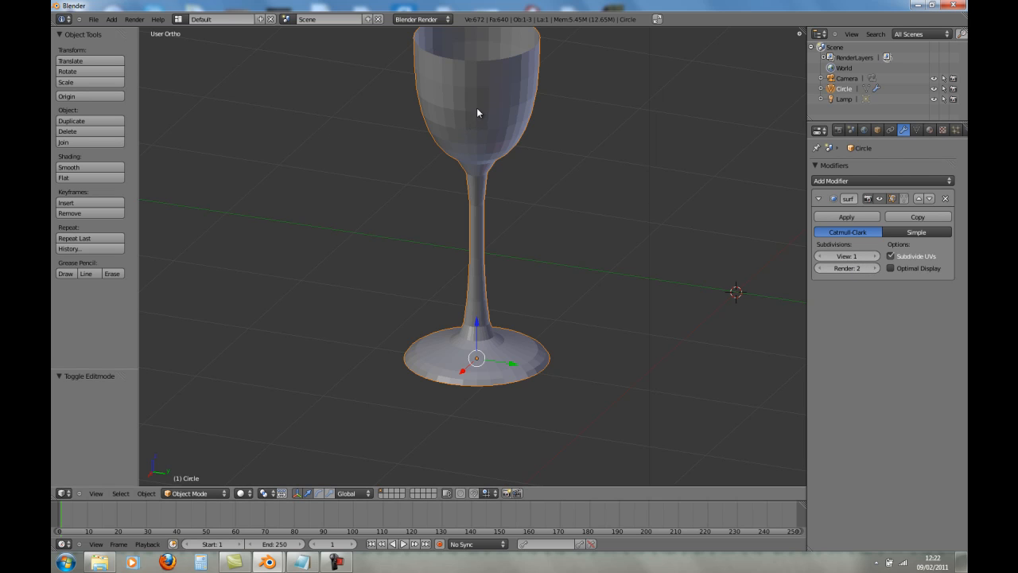
click(876, 256)
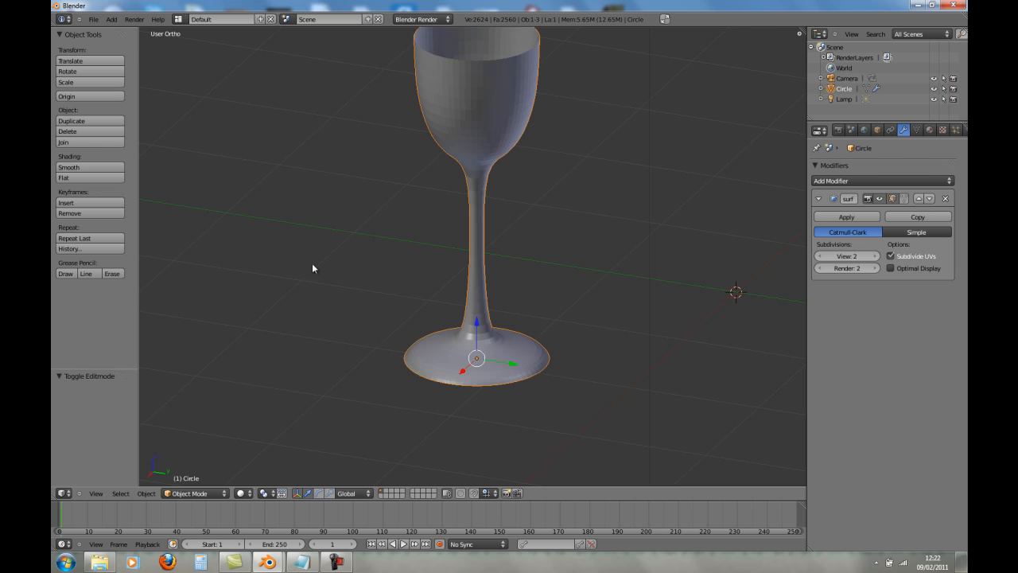
Render a test image of the subdivided glass and return to the 3D view
middle_drag(307, 245, 323, 294)
mouse_move(391, 307)
middle_down()
mouse_move(427, 289)
mouse_move(405, 300)
middle_up()
key(F12)
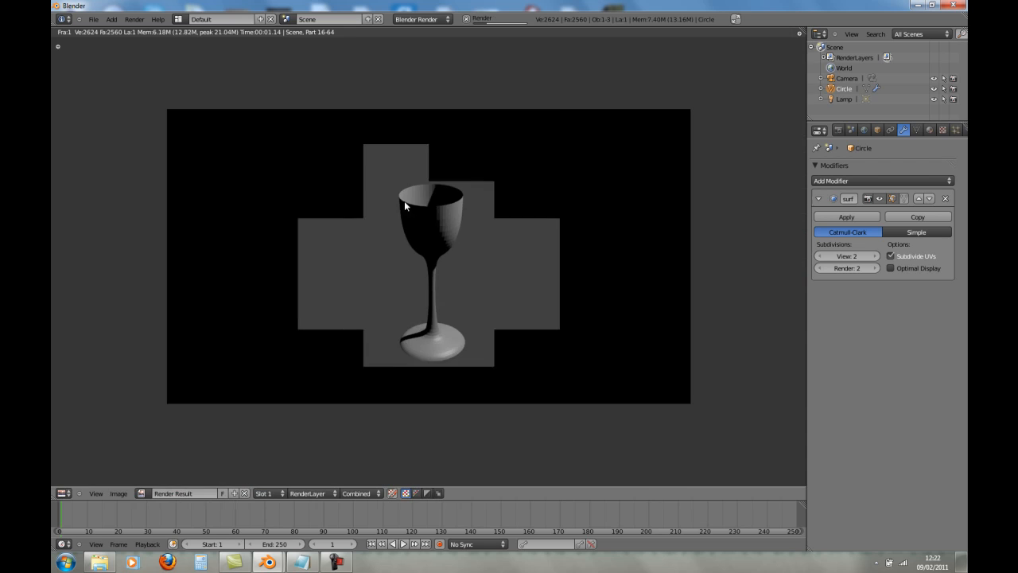
key(Escape)
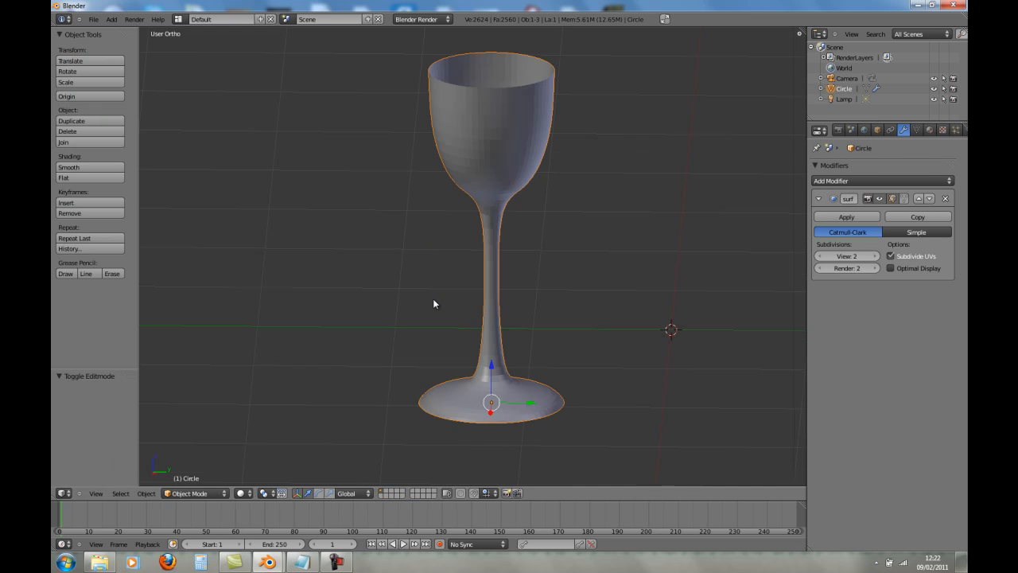
Compare smooth and flat shading on the glass and leave it shaded smooth
click(83, 168)
click(66, 179)
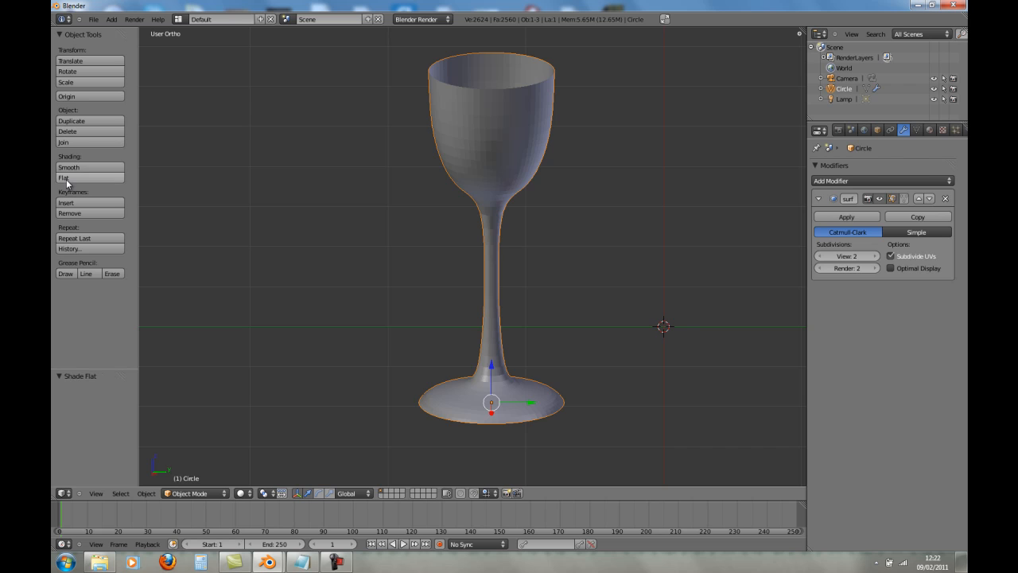
click(75, 165)
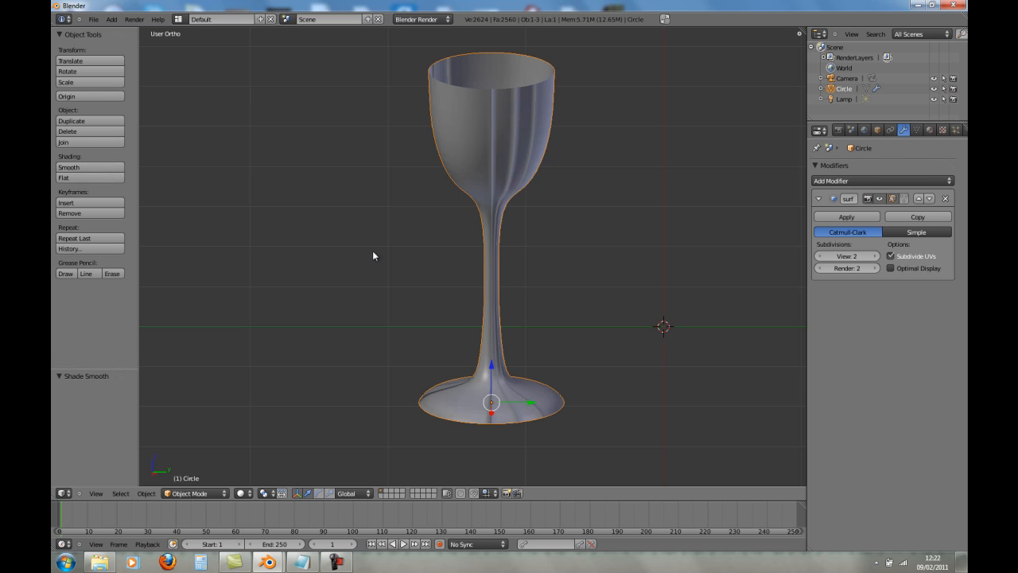
Render the smooth-shaded glass, return to the 3D view and examine its surface from above
key(F12)
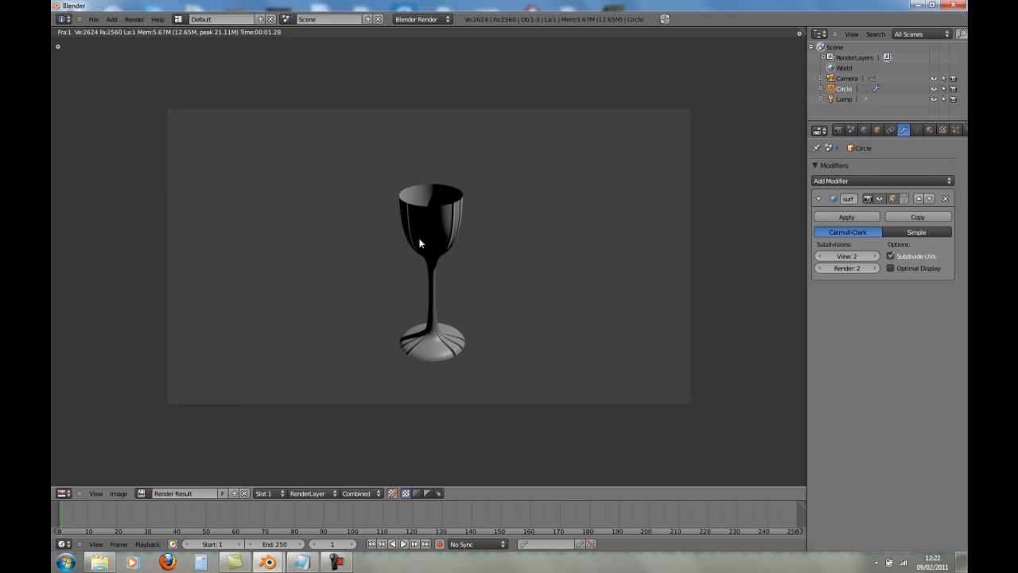
key(F12)
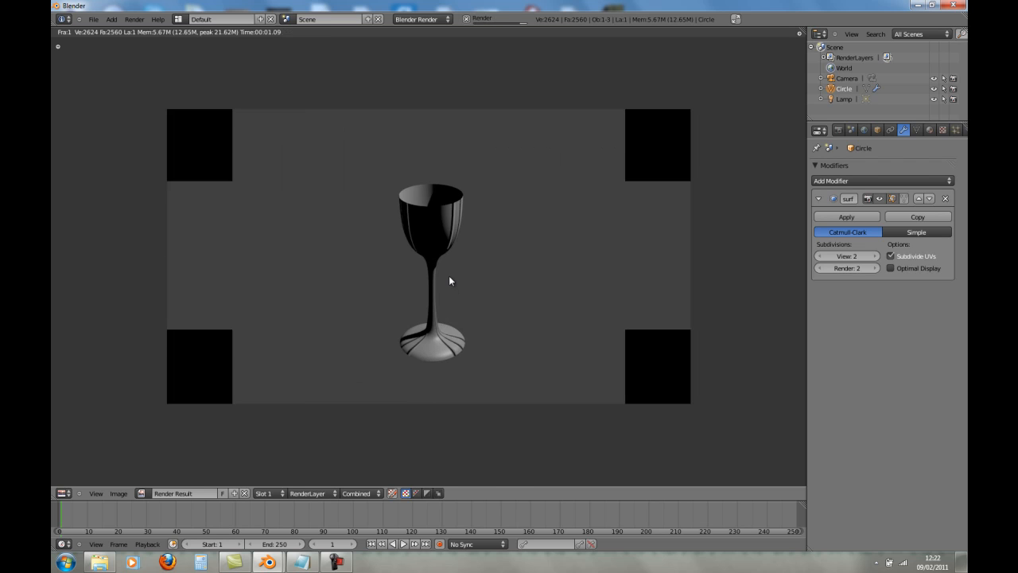
key(Escape)
middle_drag(483, 278, 450, 355)
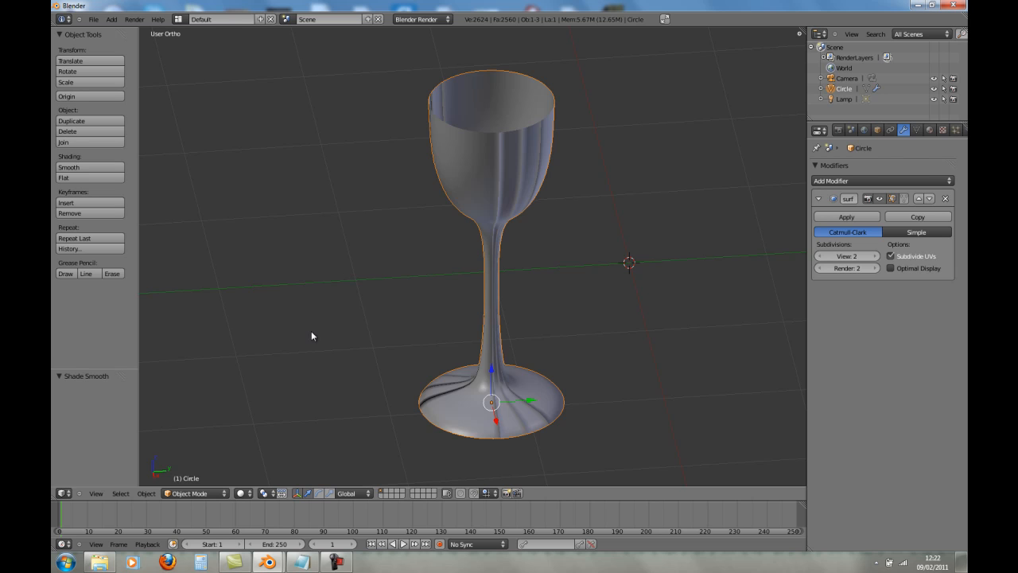
Recalculate the normals of the entire glass mesh in edit mode and check the shading with a test render
key(Tab)
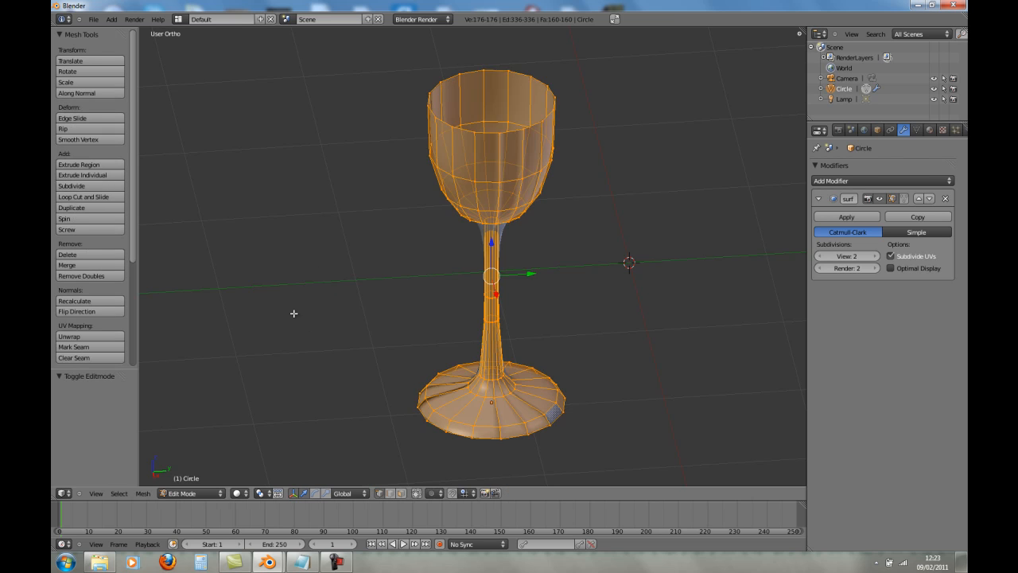
key(ctrl+n)
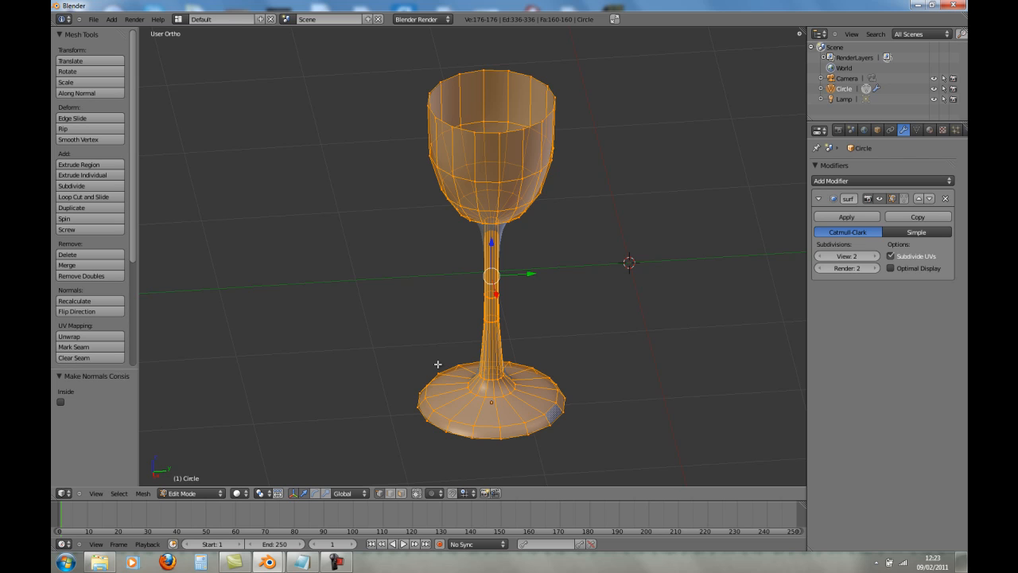
middle_drag(438, 363, 443, 334)
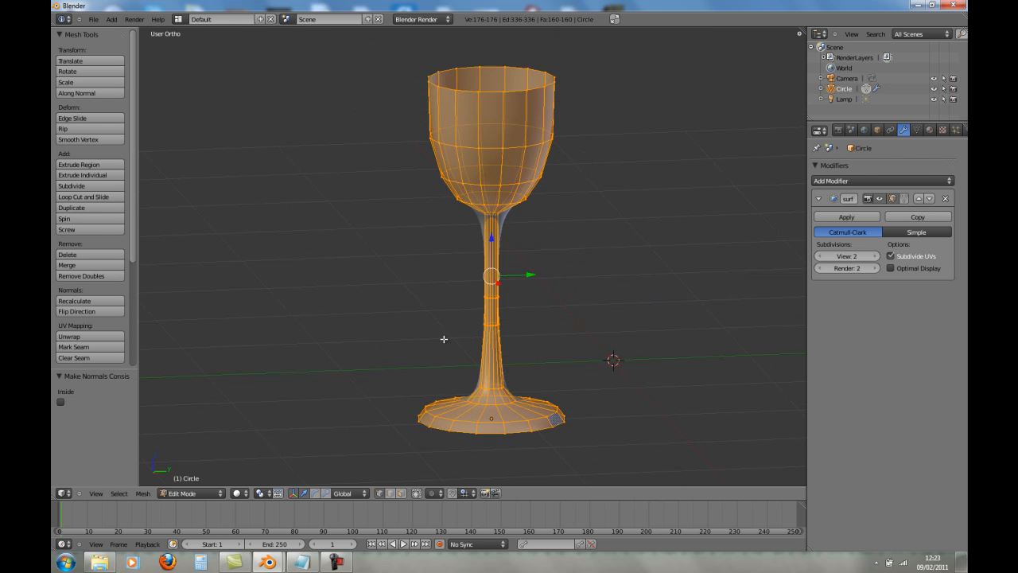
key(F12)
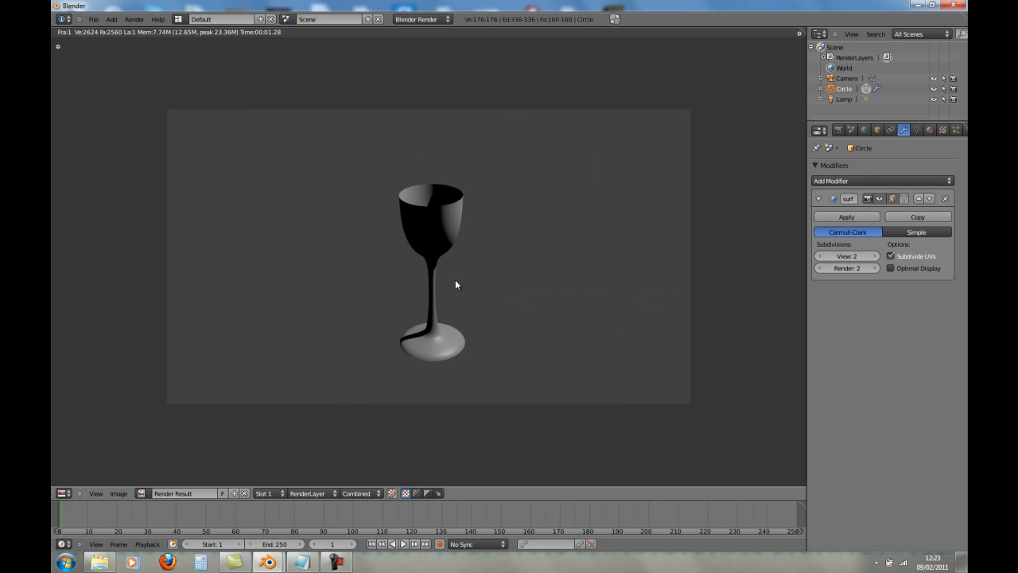
key(Escape)
Try adding an edge loop to the lower stem with a slide factor of 0.333 and scaling it outward
key(a)
key(ctrl+r)
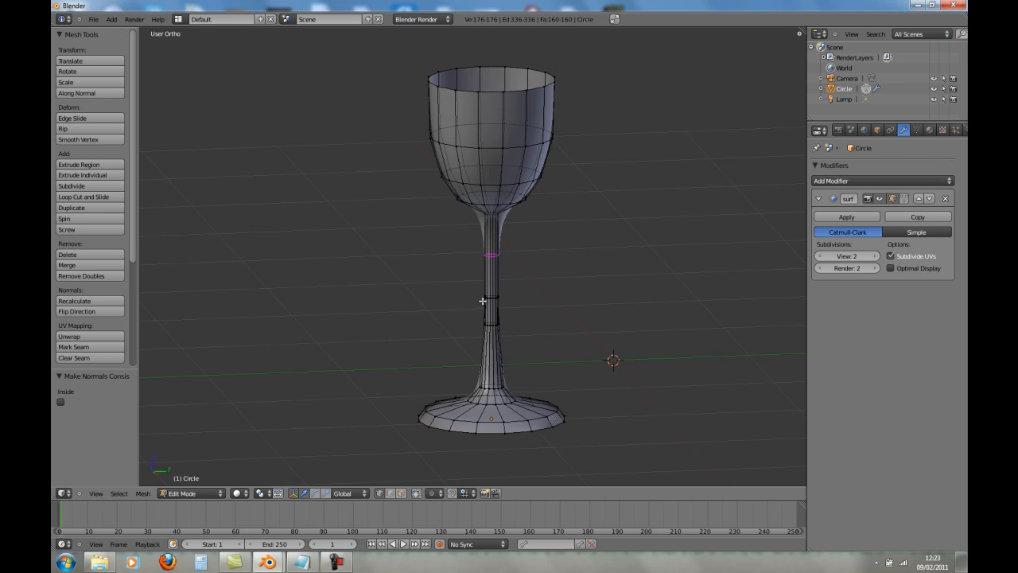
click(493, 362)
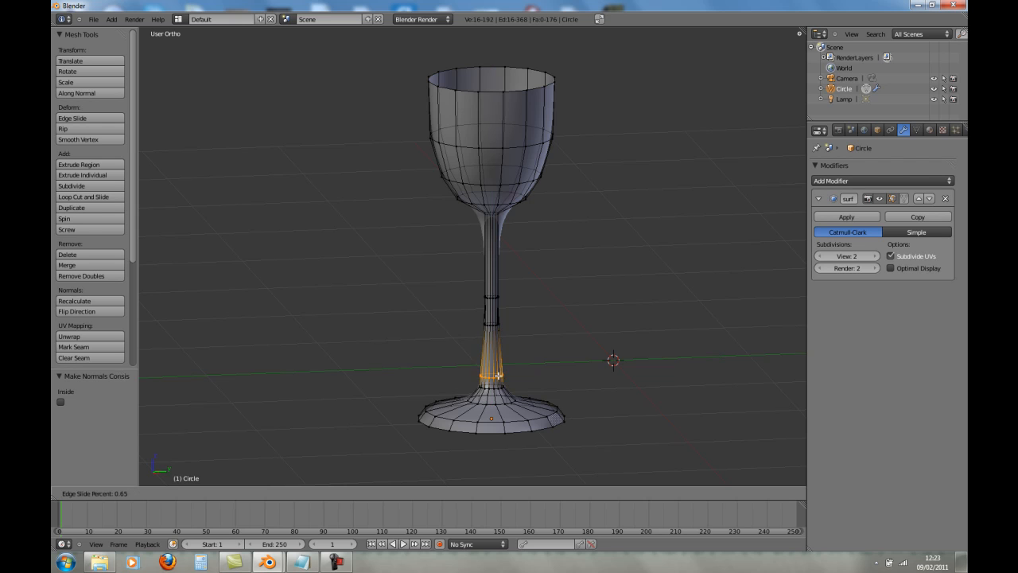
click(496, 364)
key(s)
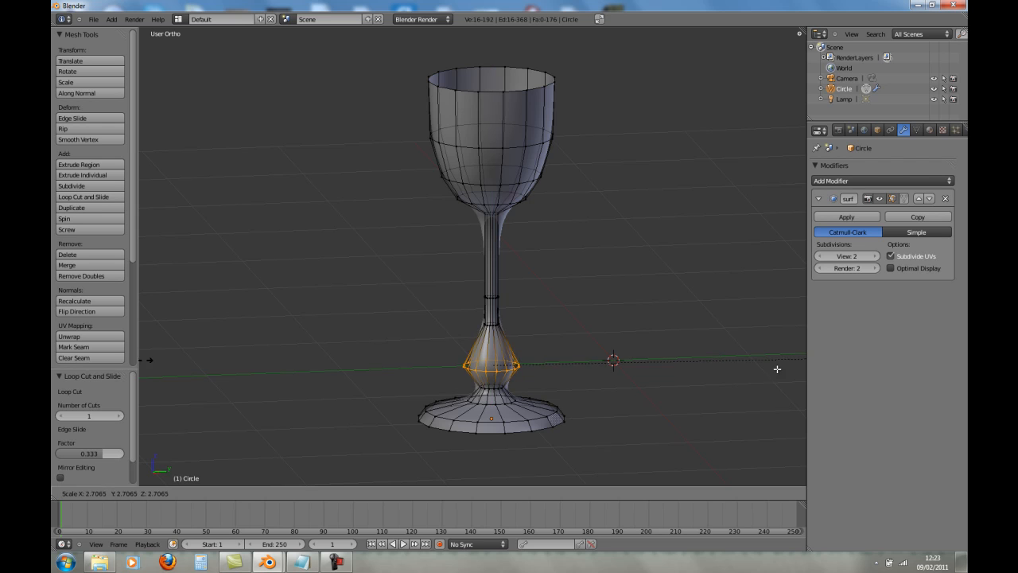
click(651, 327)
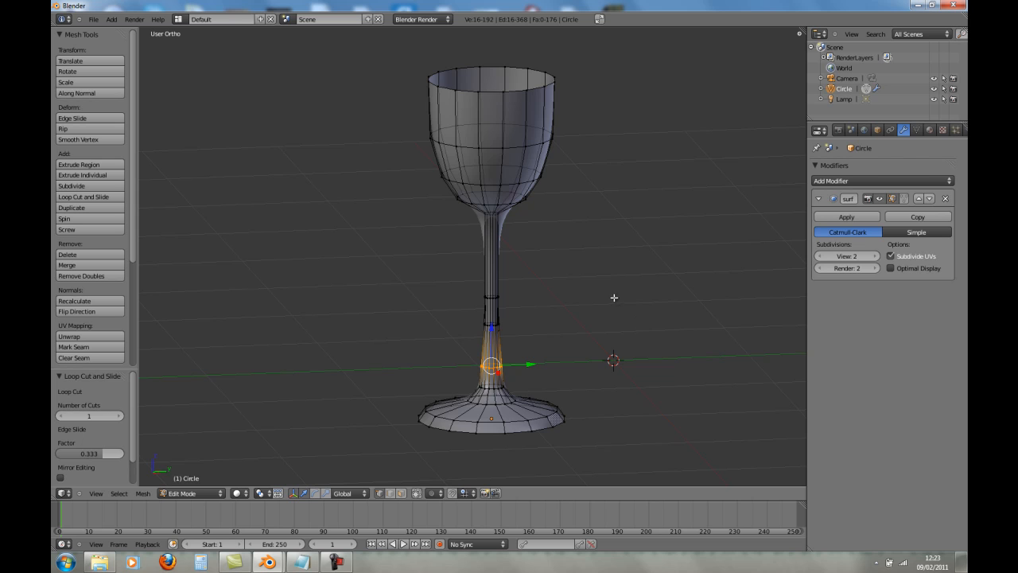
key(a)
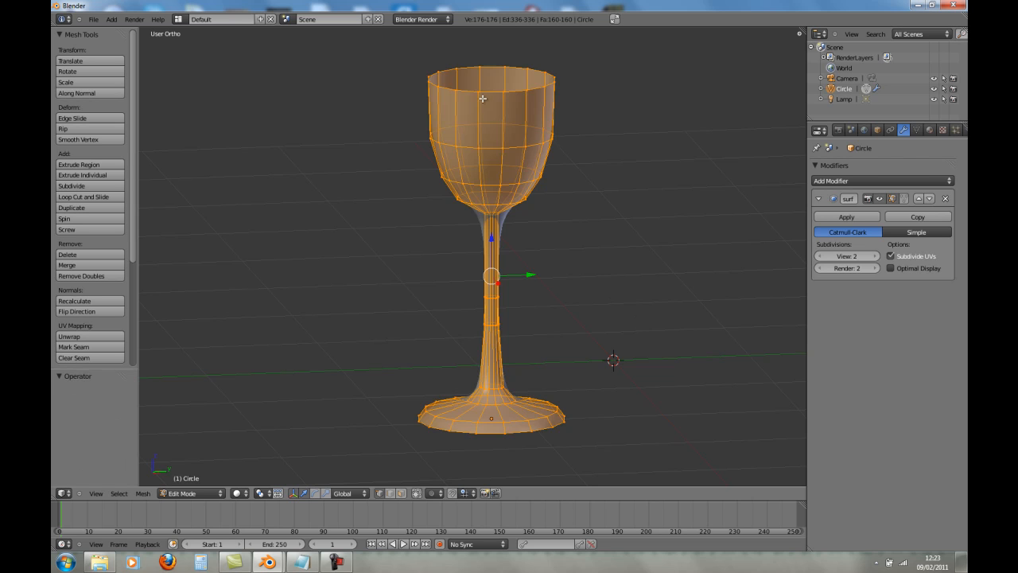
Clear the selection and add one edge loop around the upper bowl, slid toward the rim with a factor of -0.665
key(a)
key(ctrl+r)
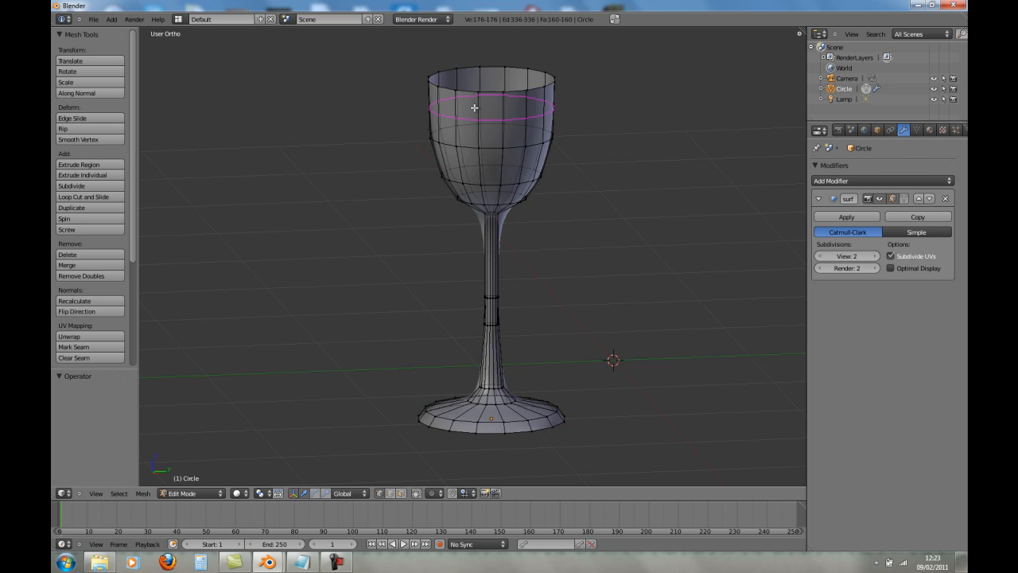
click(474, 108)
click(476, 89)
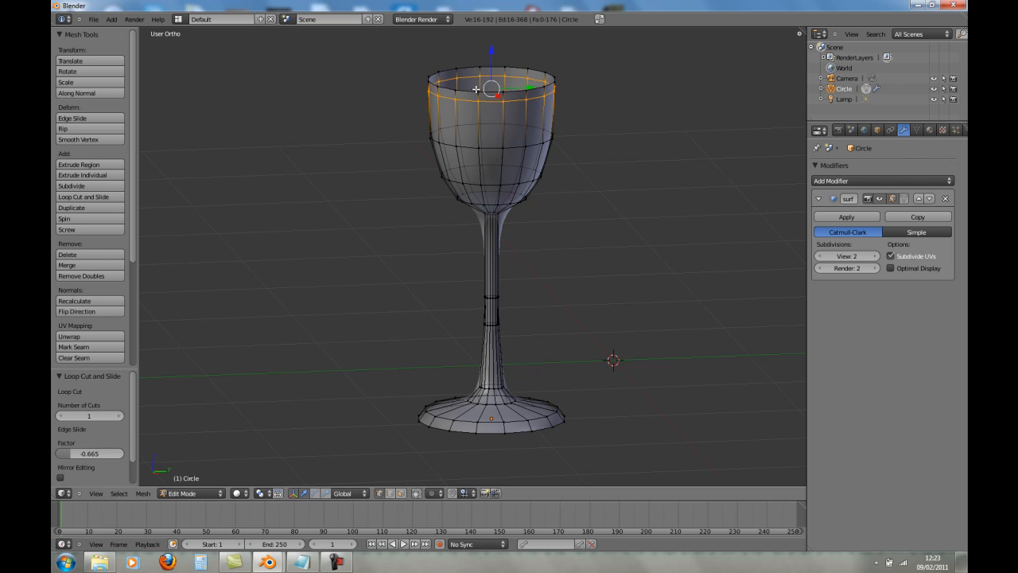
Select the rim's edge loop, scale it slightly inward and switch the glass to object mode
alt+right_click(488, 93)
key(s)
click(614, 98)
middle_drag(514, 158, 509, 152)
key(Tab)
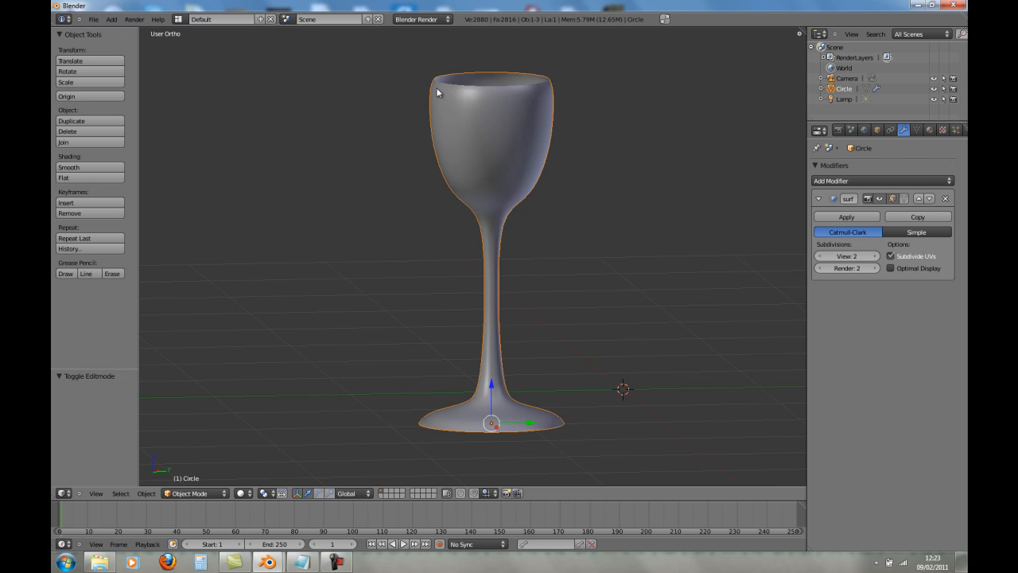
Render test images of the glass with its tapered rim and examine the bowl up close in the 3D view
key(Tab)
key(Tab)
key(F12)
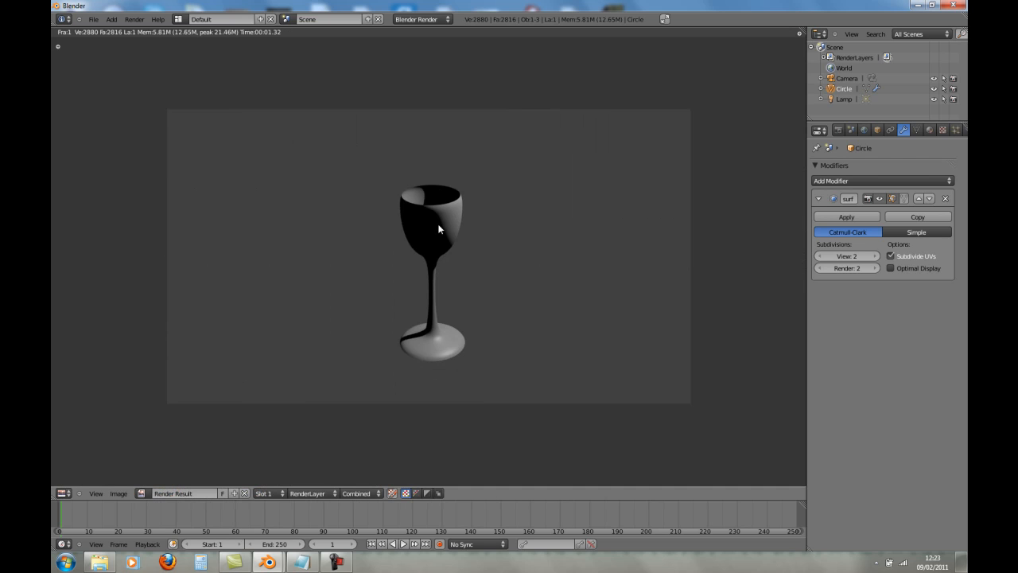
key(Escape)
middle_drag(519, 238, 491, 283)
scroll(485, 271, down, 1)
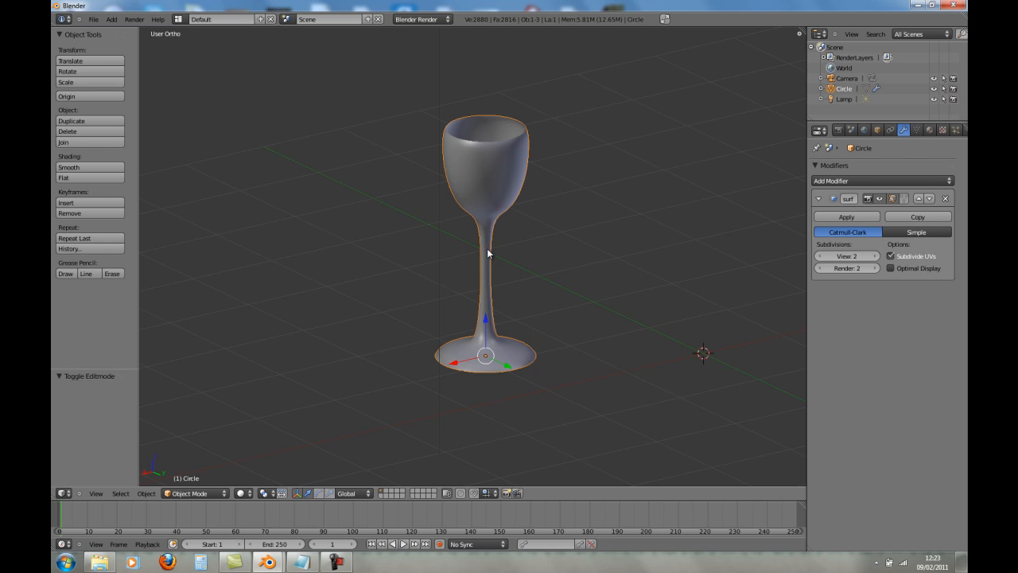
key(F12)
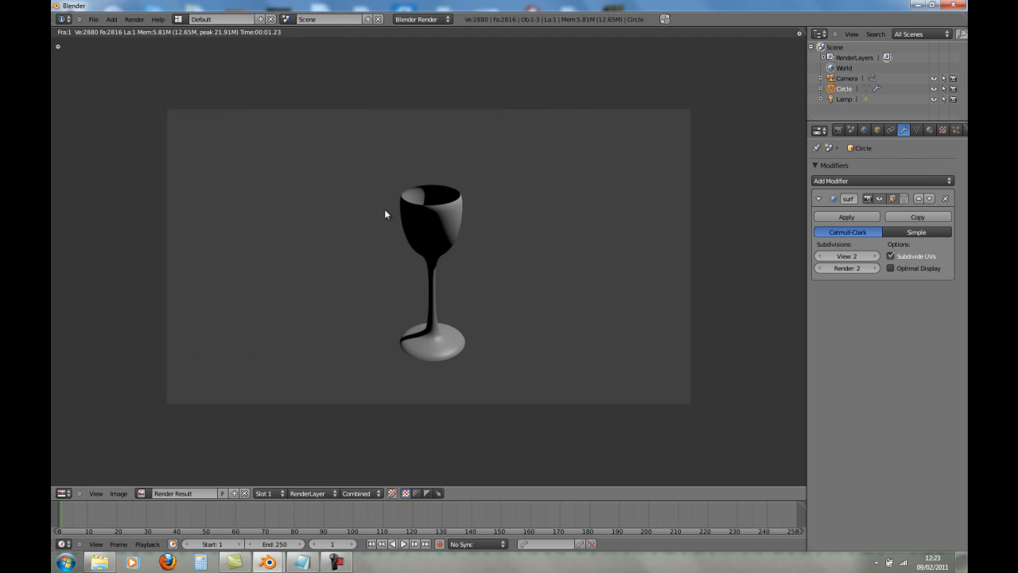
key(Escape)
scroll(436, 209, up, 5)
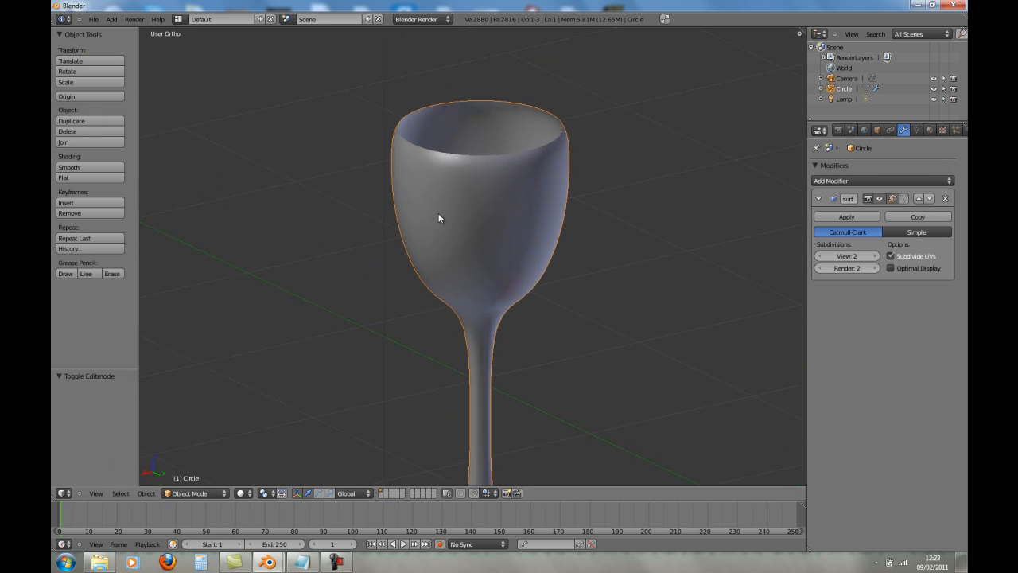
Switch the glass to edit mode with the rim's edge loop selected
scroll(439, 218, down, 1)
key(Tab)
middle_drag(446, 181, 472, 188)
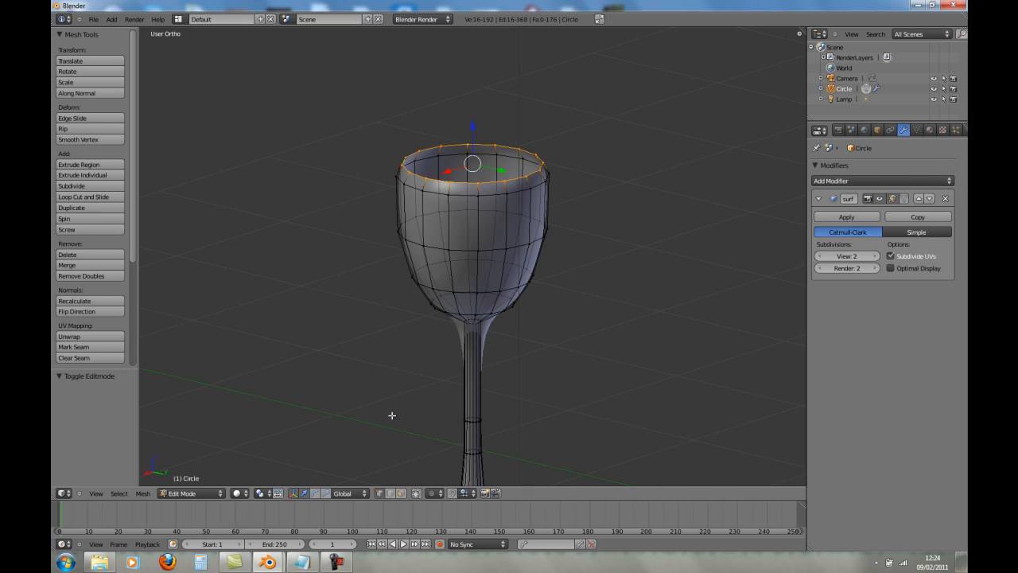
click(336, 561)
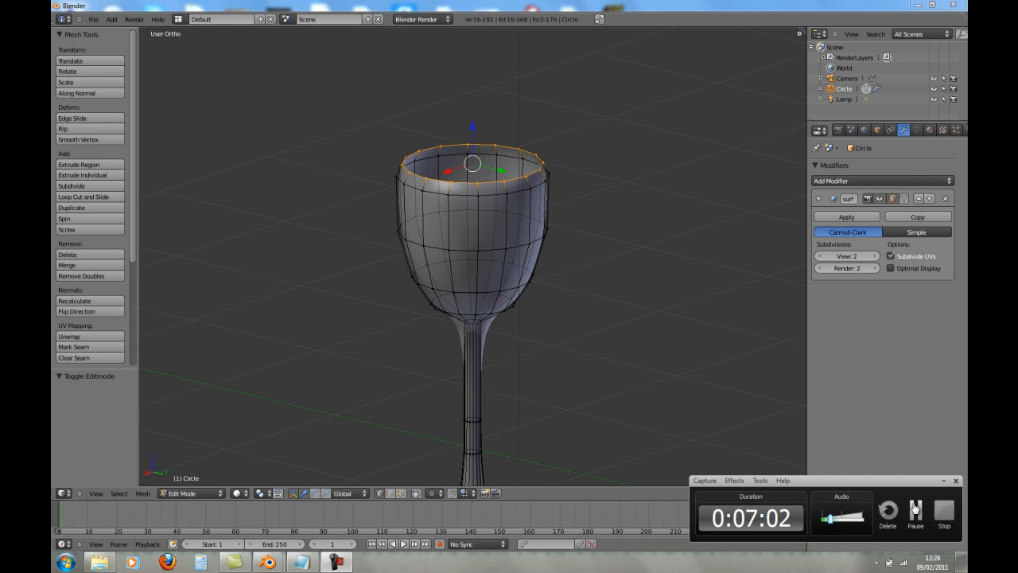
click(915, 510)
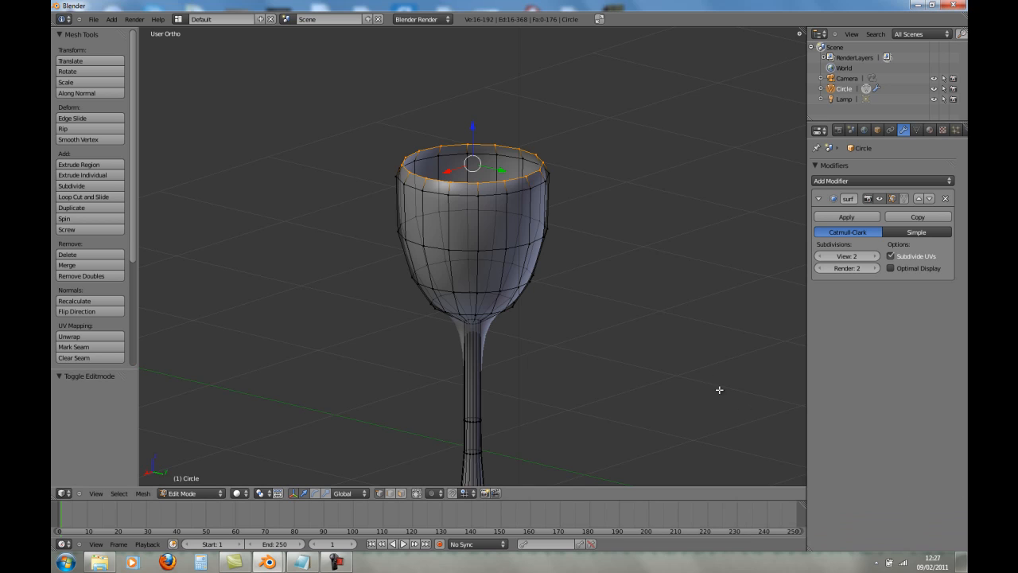
Extrude the rim's edge loop down into the bowl by 0.131 along Z to start the inner wall
shift+middle_drag(464, 246, 484, 323)
scroll(483, 305, up, 4)
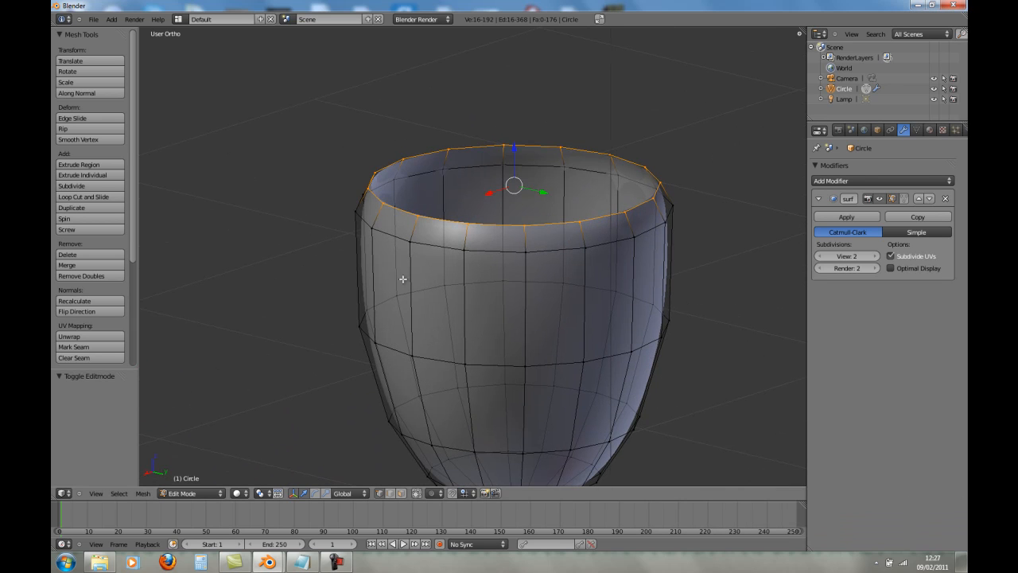
shift+middle_drag(451, 322, 450, 279)
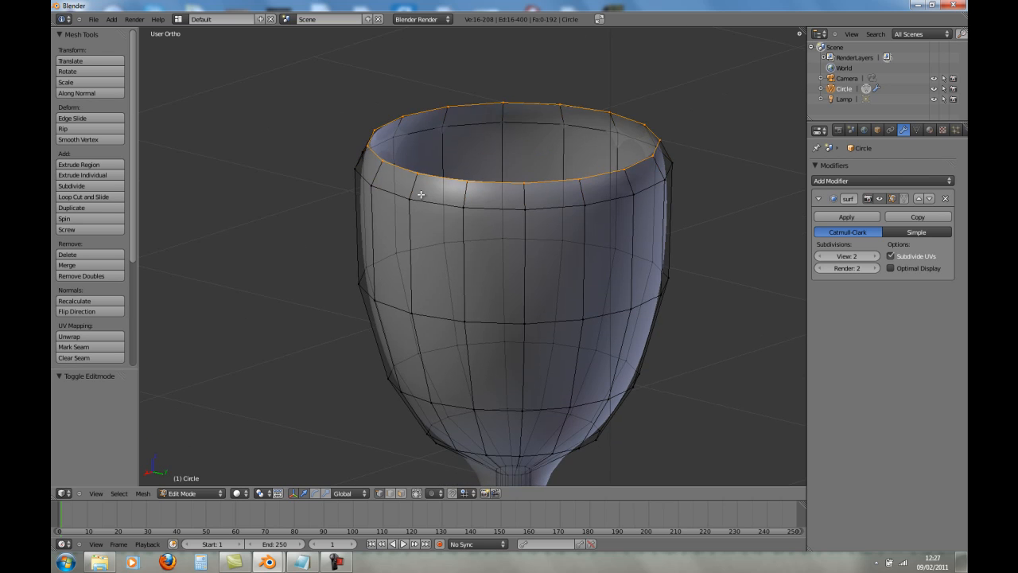
key(e)
key(z)
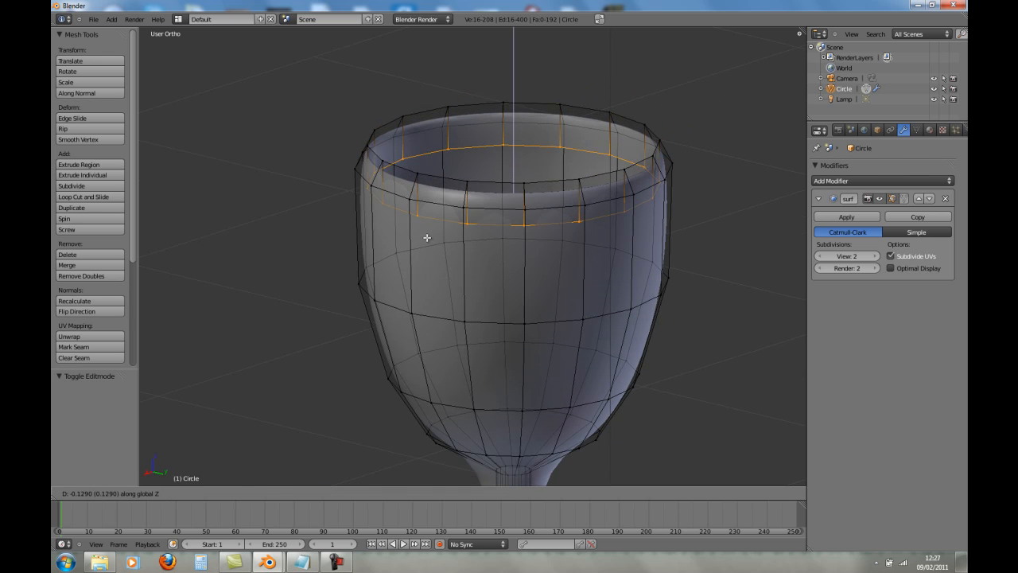
click(427, 237)
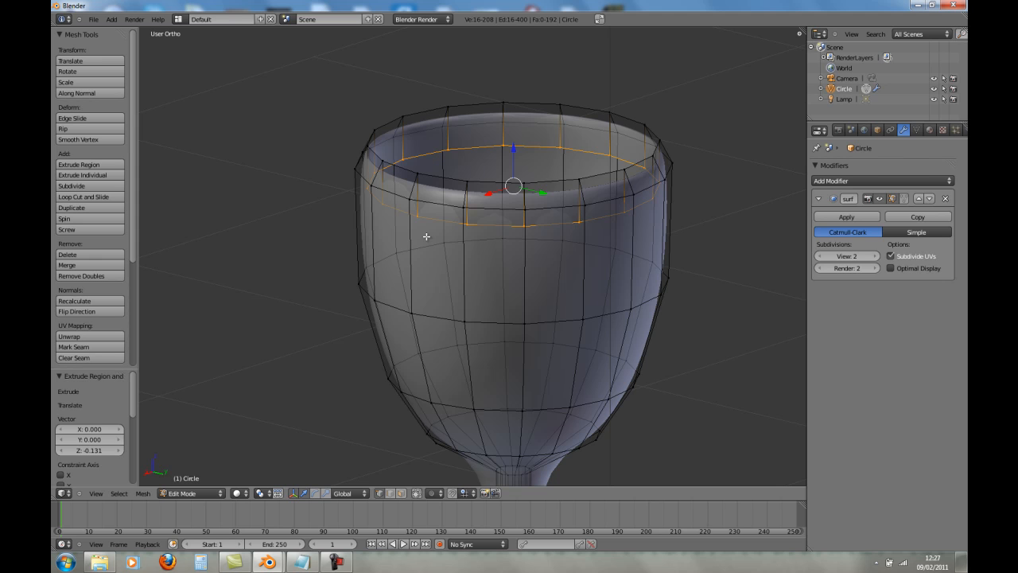
In a right-side wireframe view, extrude the inner loop further down along Z and scale it slightly inward
key(KP_3)
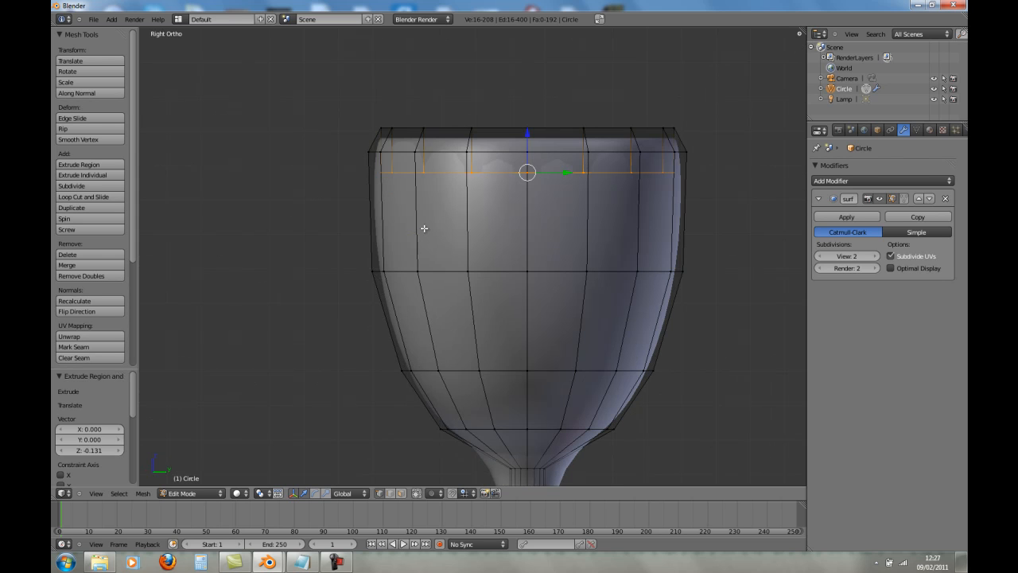
key(z)
shift+middle_drag(404, 225, 387, 250)
scroll(388, 248, up, 2)
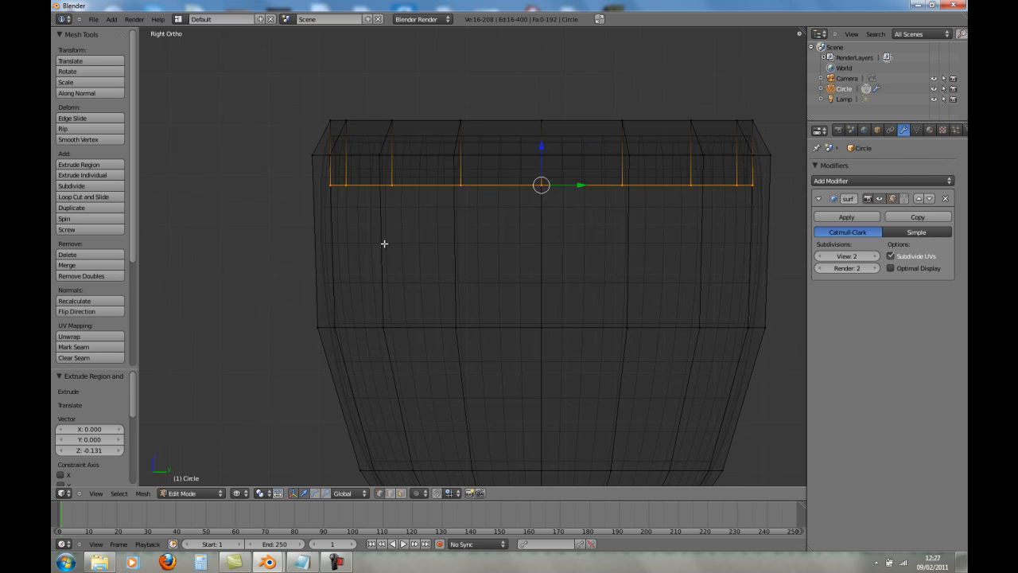
key(e)
key(z)
click(393, 376)
key(s)
click(401, 374)
Extrude the inner wall down another 0.195 along Z and scale the new loop to 0.820
key(e)
key(z)
click(408, 471)
shift+middle_drag(377, 366, 364, 197)
key(s)
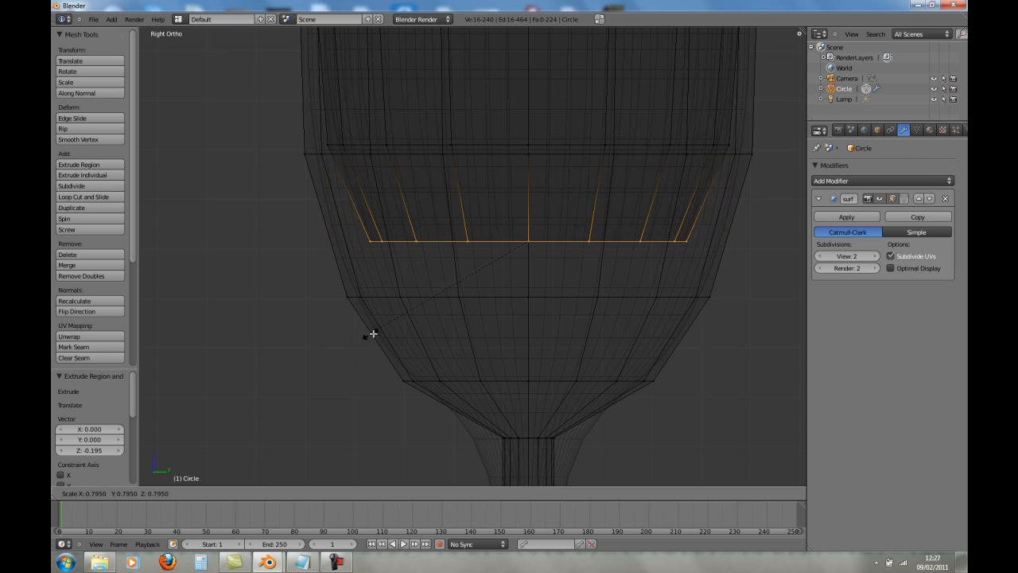
click(367, 342)
Extrude the inner wall about 0.247 further down along Z and scale its bottom loop to 0.680
shift+middle_drag(360, 301, 359, 224)
key(e)
key(z)
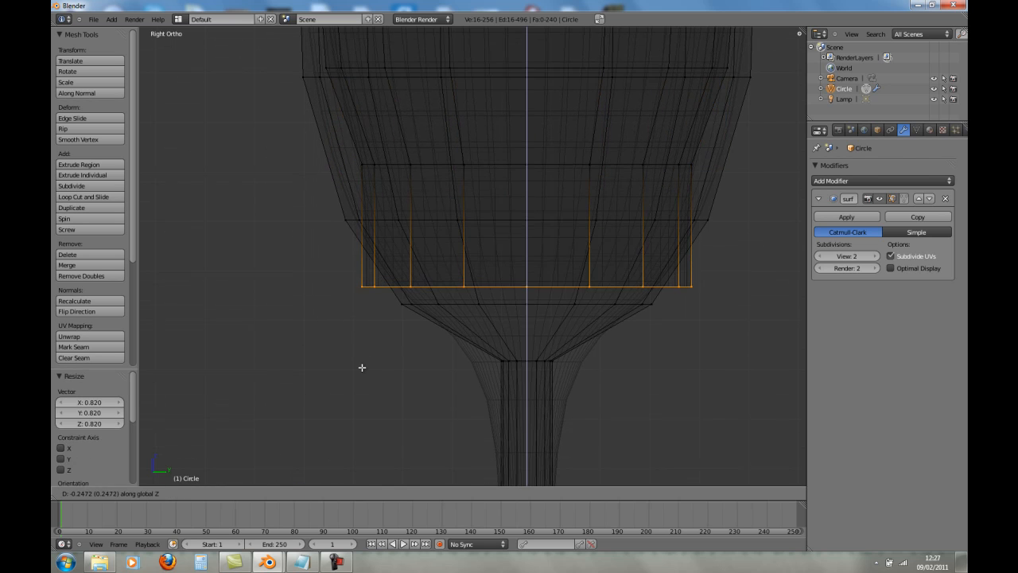
click(362, 366)
key(s)
click(335, 339)
Extrude the lowest inner loop about 0.03 down along Z and scale it inward to begin the bowl's floor
key(e)
key(z)
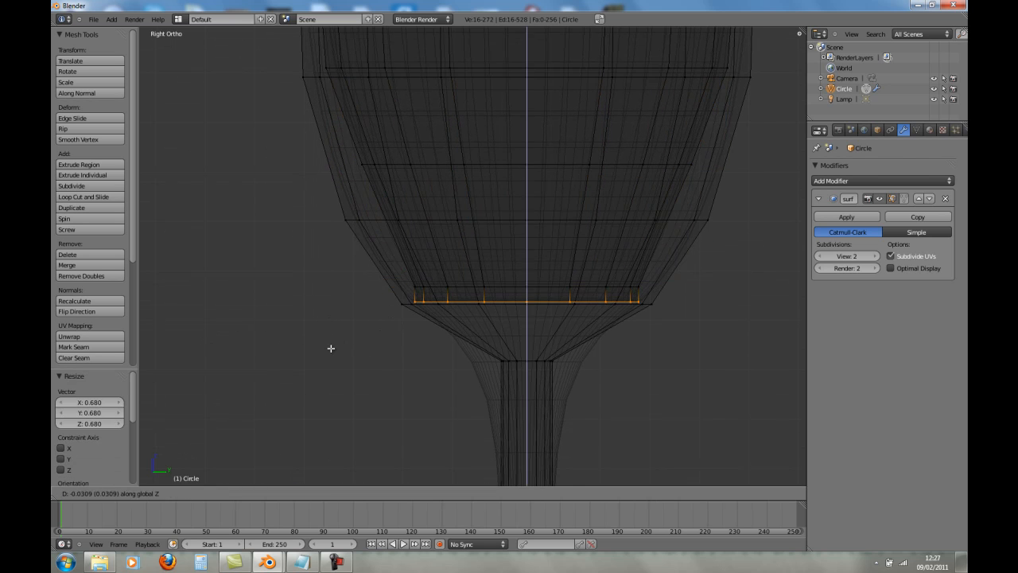
click(331, 348)
key(s)
click(343, 375)
Extrude two more rings on the bowl's inner floor and scale the last one inward to 0.427
key(e)
key(z)
click(346, 380)
key(e)
key(z)
click(334, 356)
key(s)
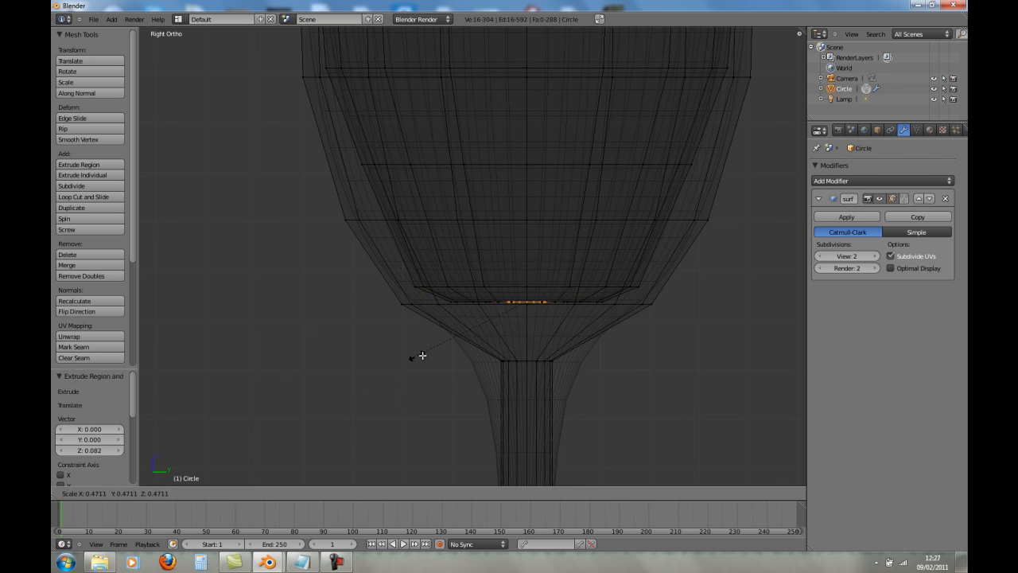
click(422, 356)
Extrude the innermost floor ring in place and scale the new ring to 0.462
middle_drag(389, 324, 440, 267)
key(KP_1)
key(e)
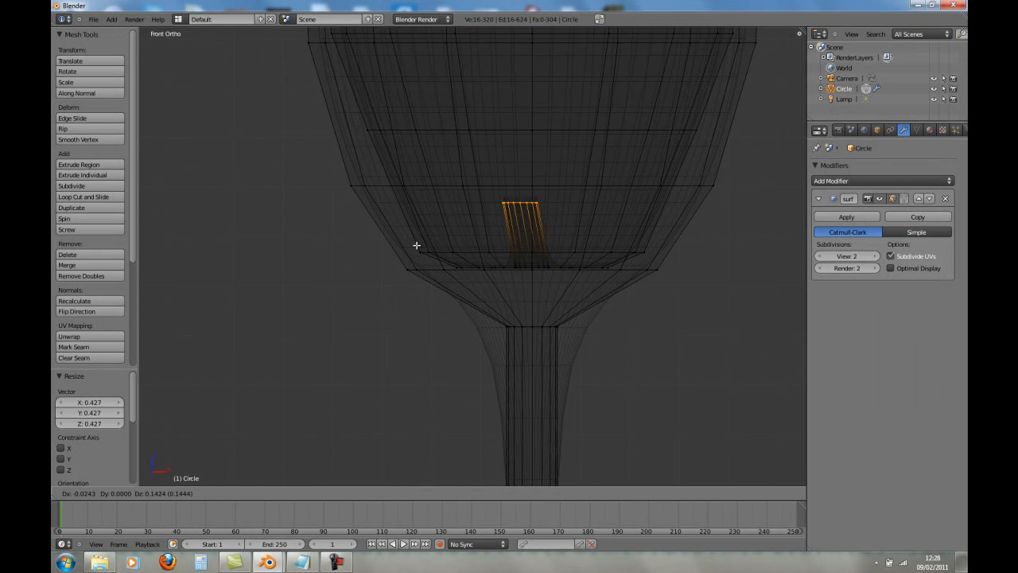
right_click(391, 189)
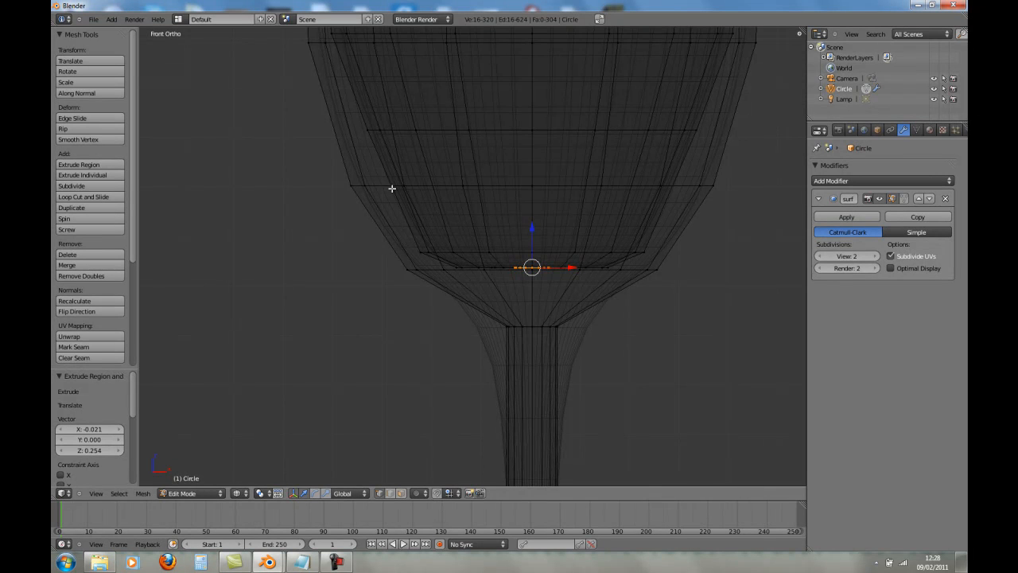
middle_drag(406, 213, 411, 247)
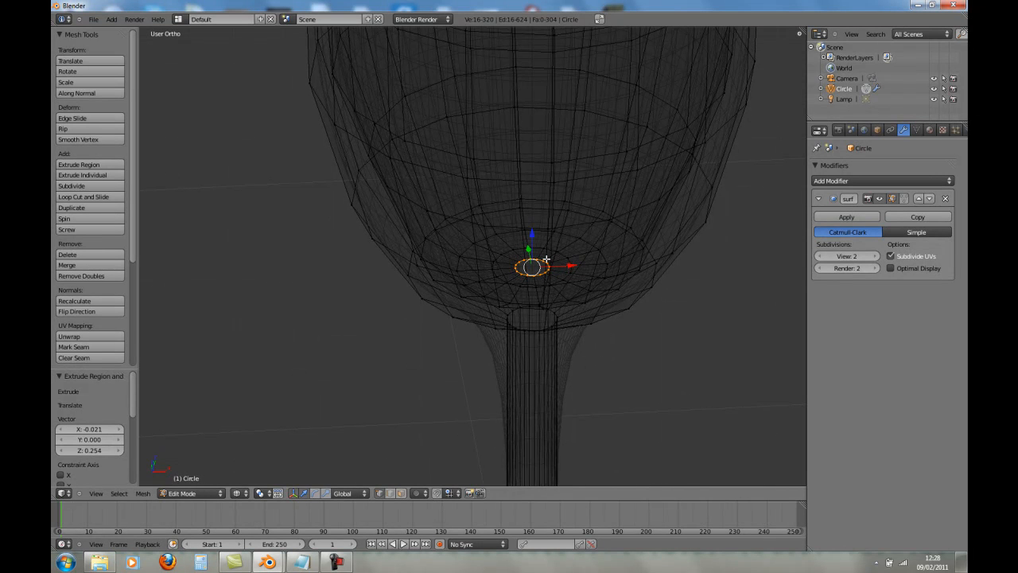
key(s)
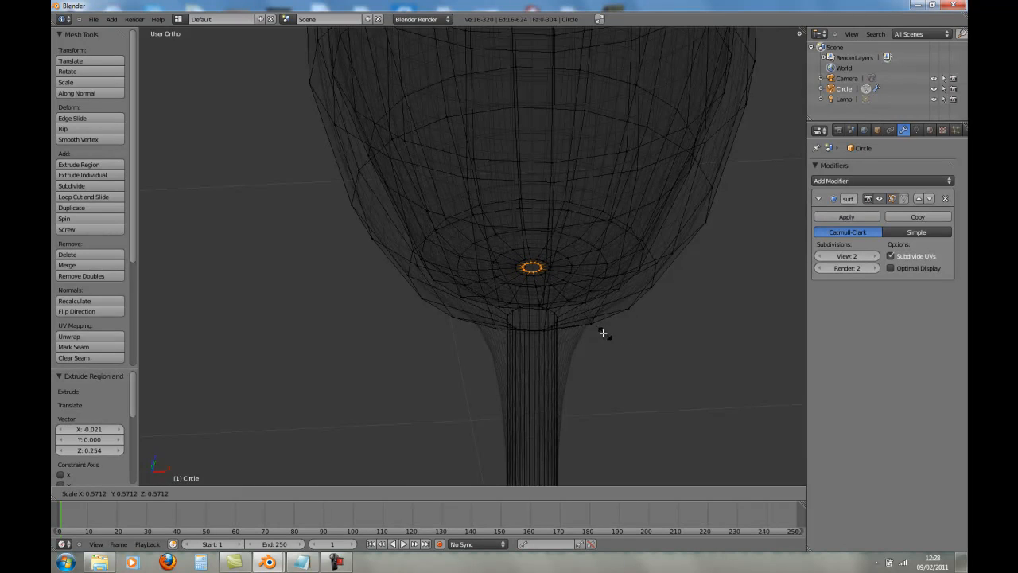
click(593, 330)
Restore solid shading and merge the innermost ring of the bowl's floor into one vertex at its center
scroll(518, 318, up, 3)
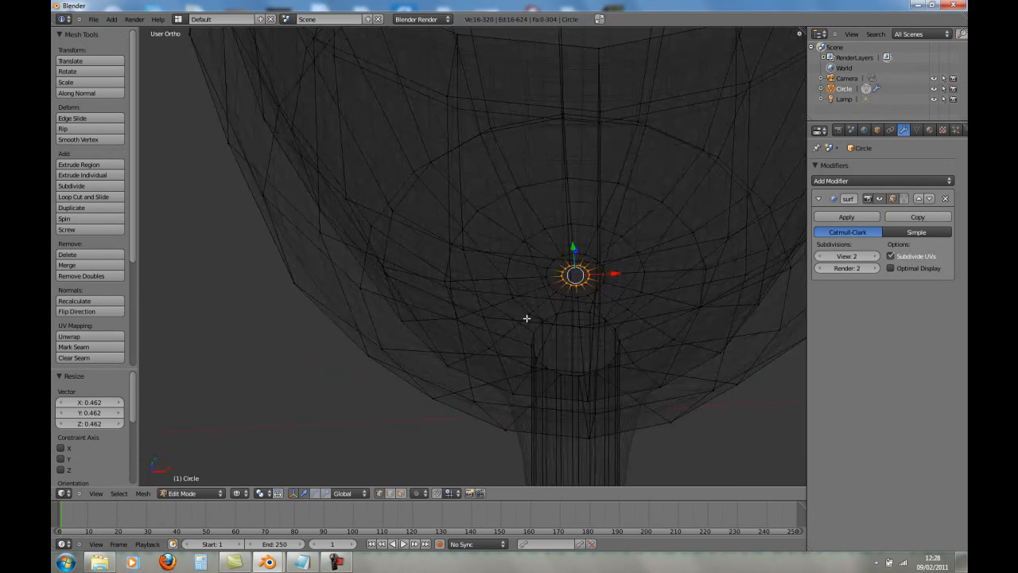
scroll(584, 287, up, 2)
key(z)
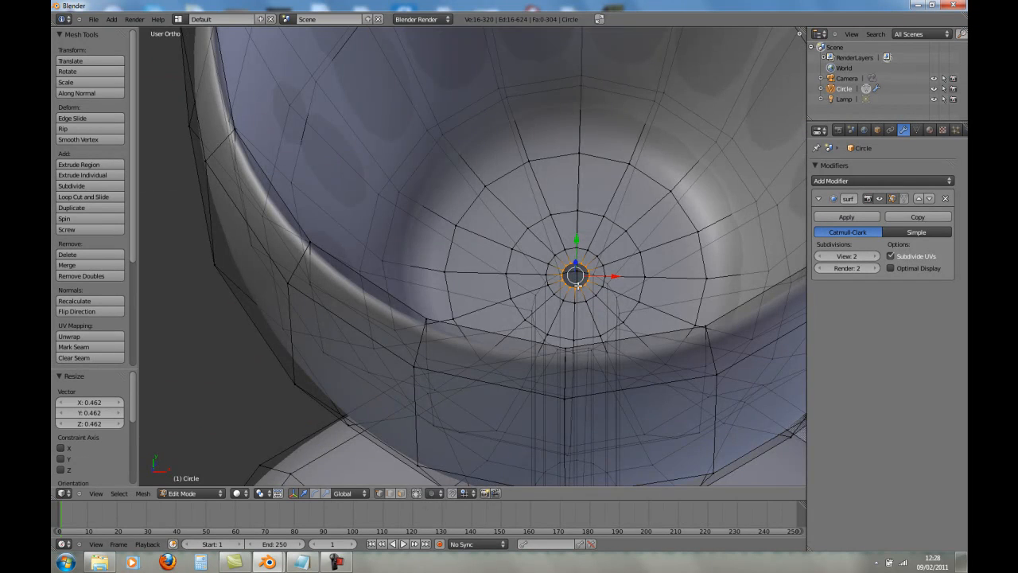
key(Tab)
scroll(578, 285, up, 2)
key(Tab)
middle_drag(573, 379, 543, 337)
key(KP_8)
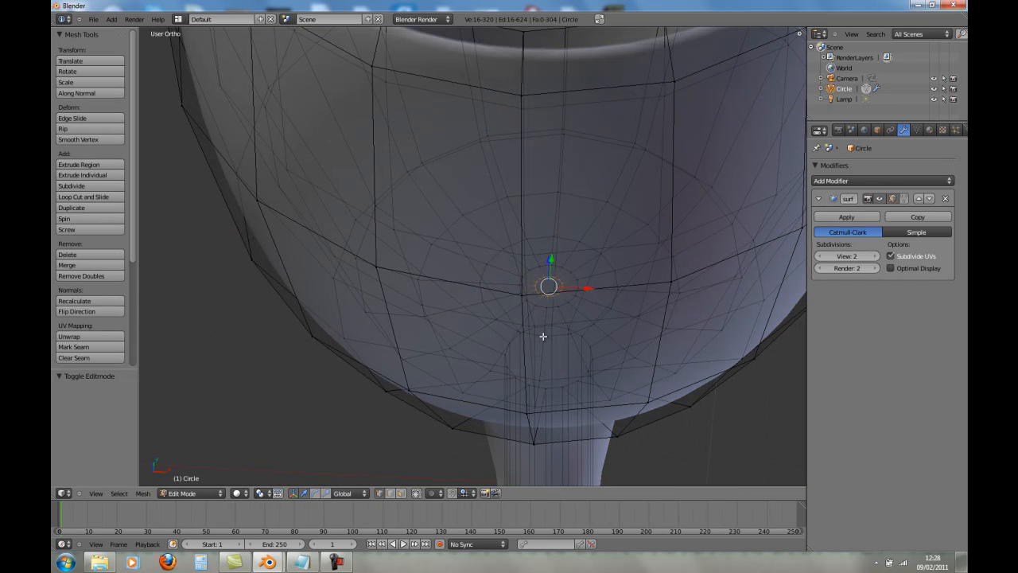
key(w)
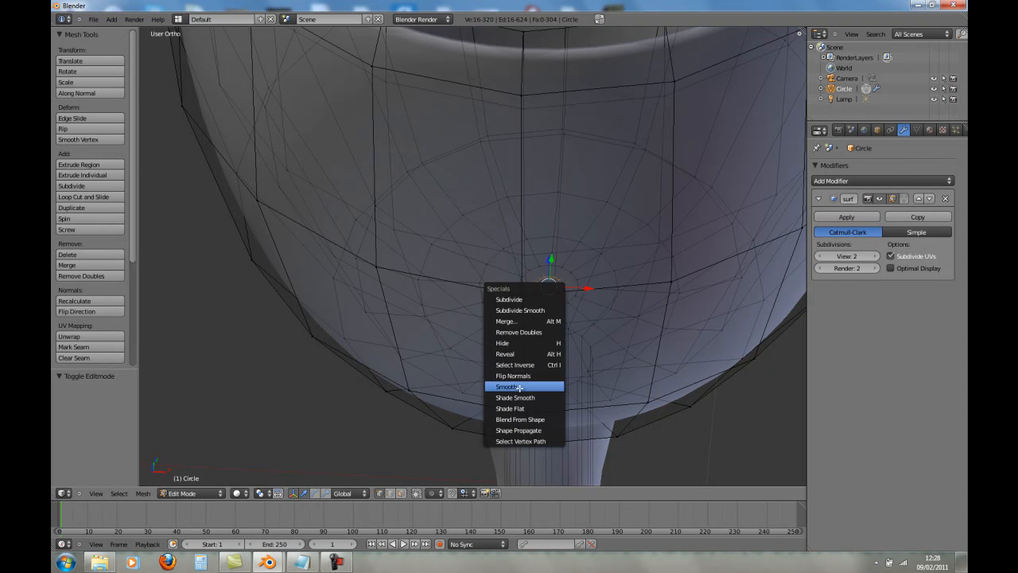
click(529, 321)
click(526, 321)
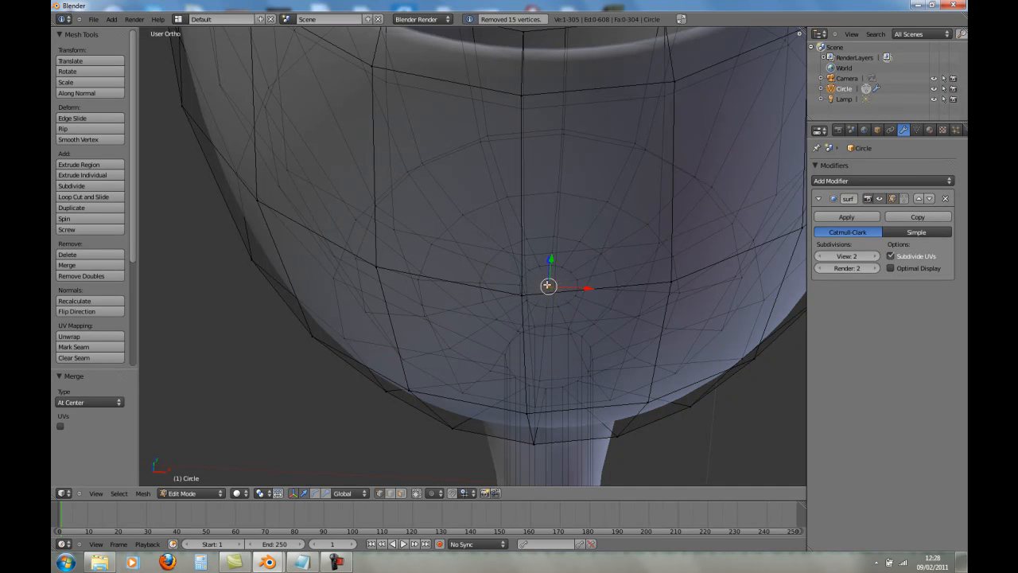
Switch the glass to object mode and inspect the bowl's interior and the whole shape
key(Tab)
scroll(548, 289, up, 4)
scroll(547, 321, down, 6)
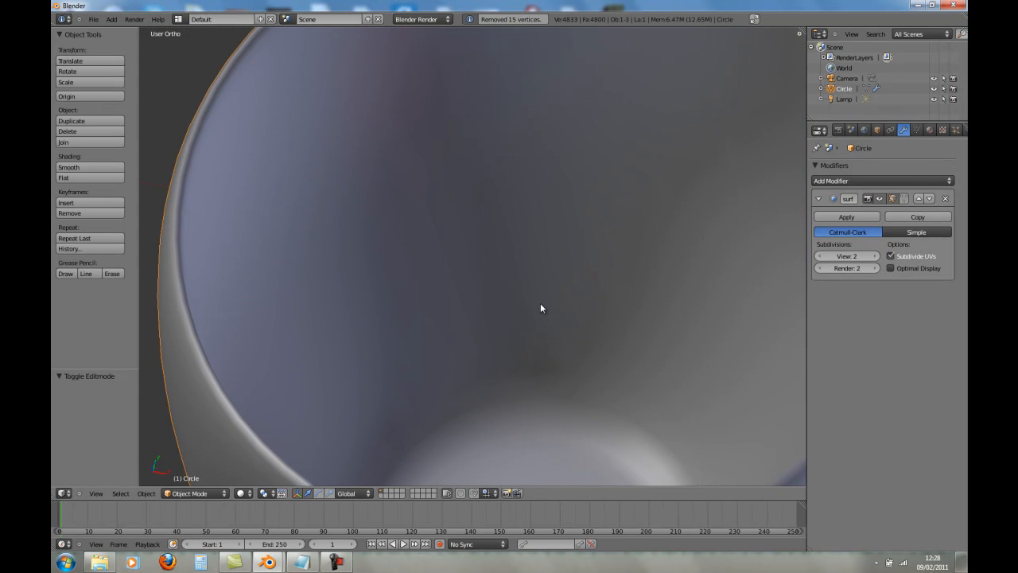
key(KP_1)
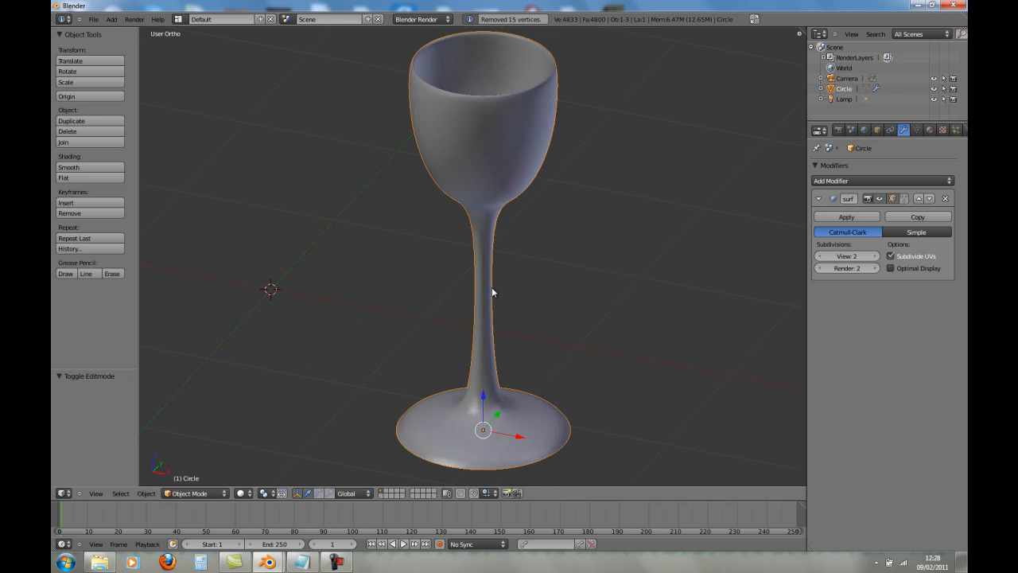
Render a test image of the glass with its hollow bowl, close it and return to the 3D view
key(F12)
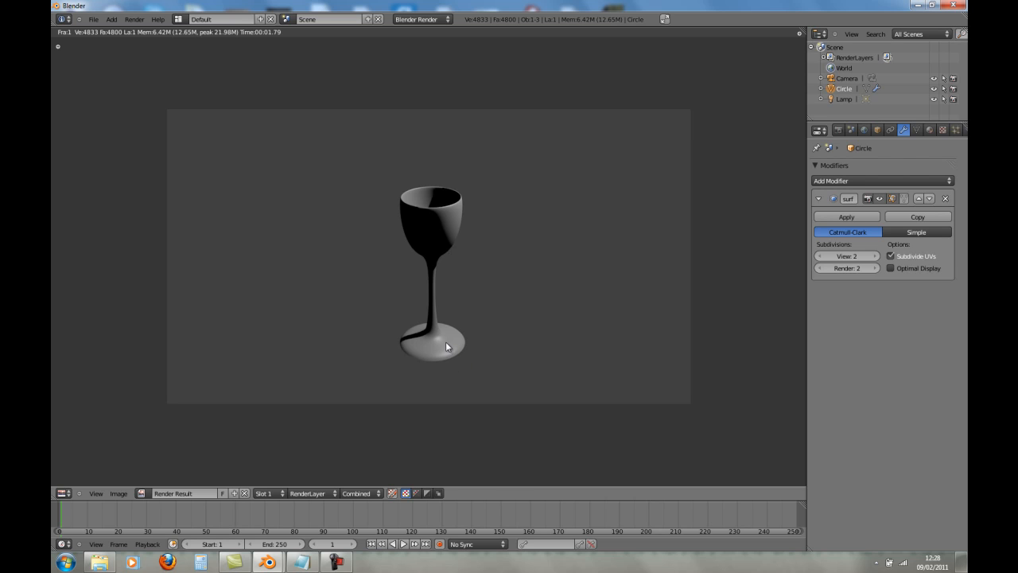
key(Escape)
scroll(469, 343, down, 2)
shift+middle_drag(469, 345, 472, 344)
Preview the series outline file in Notepad to read the list of planned models
mouse_move(301, 562)
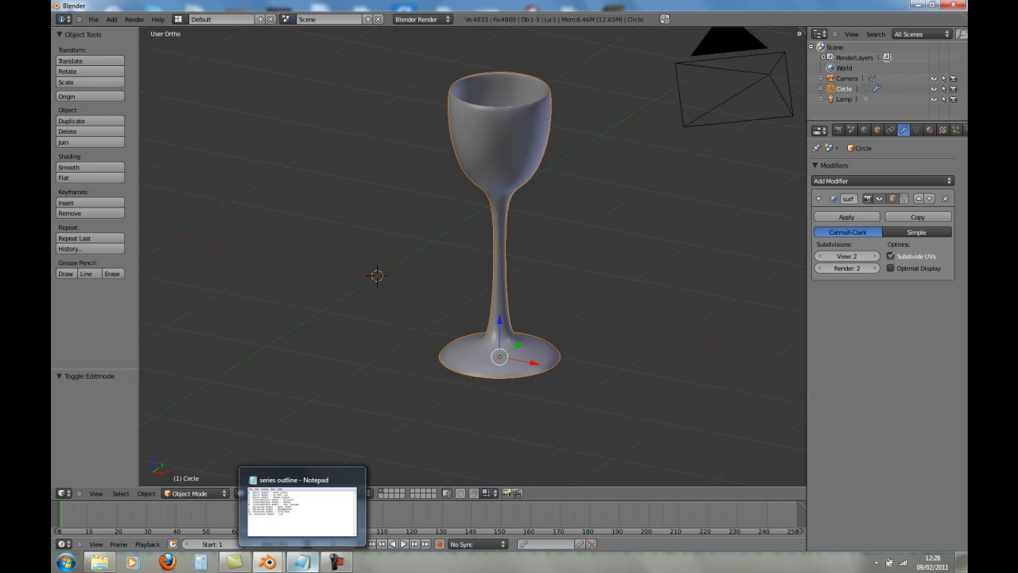
mouse_move(313, 537)
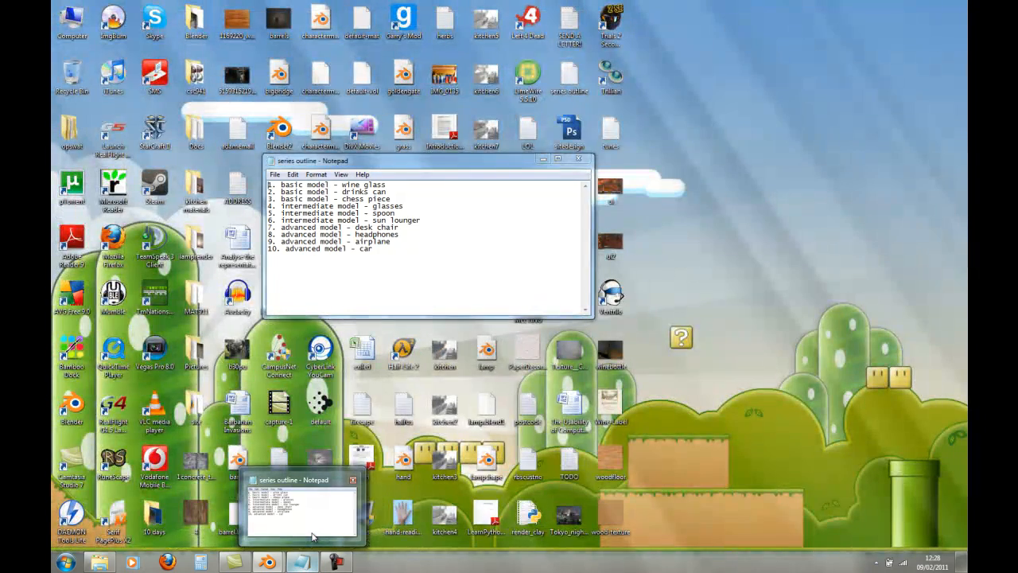